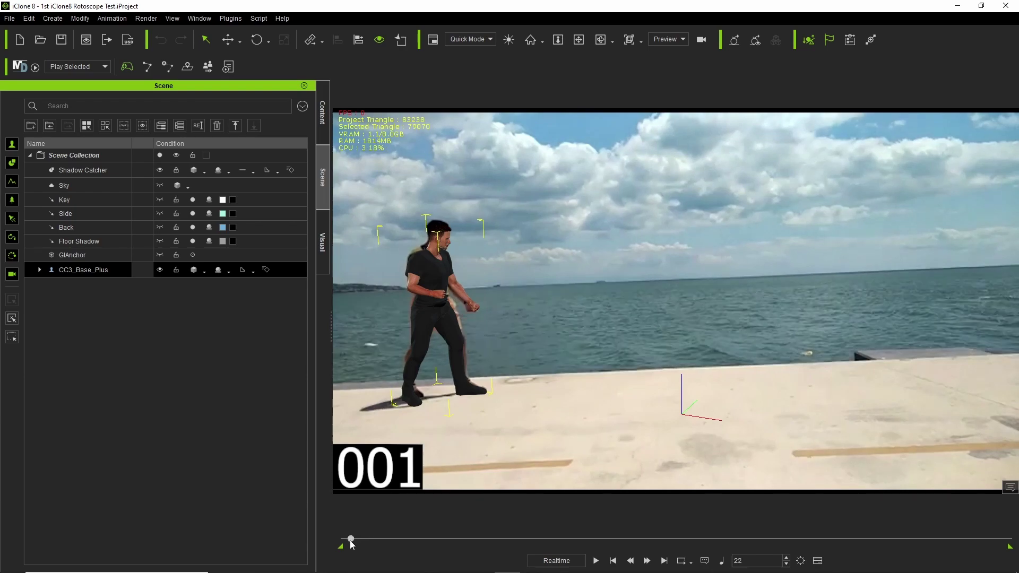
# Reposition the character's right elbow, right knee and left foot to match the filmed runner at frame 129.
pyautogui.moveTo(350, 540)
pyautogui.mouseDown()
pyautogui.moveTo(436, 534)
pyautogui.moveTo(354, 526)
pyautogui.mouseUp()
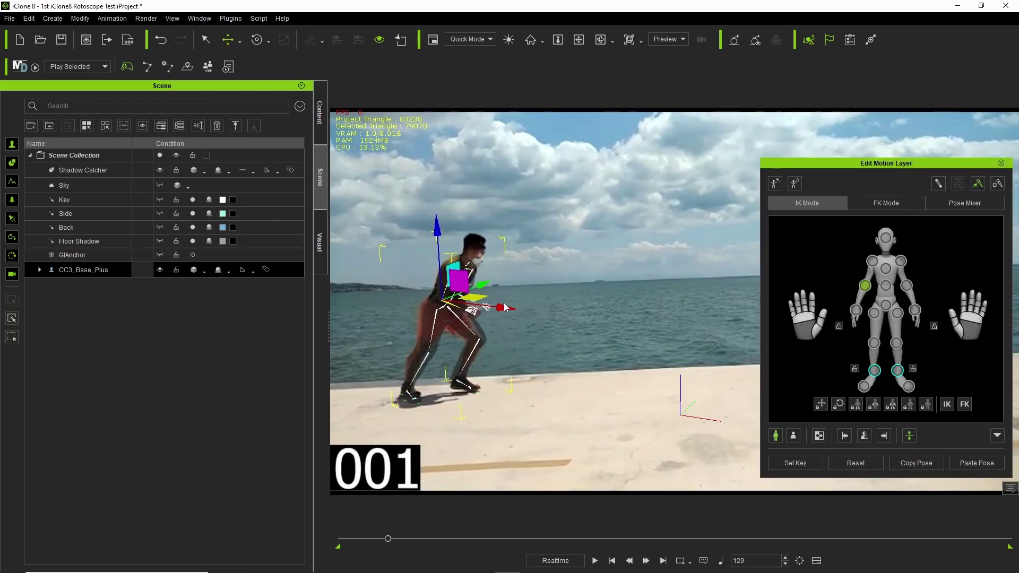
pyautogui.moveTo(519, 303); pyautogui.dragTo(512, 303)
pyautogui.click(424, 357)
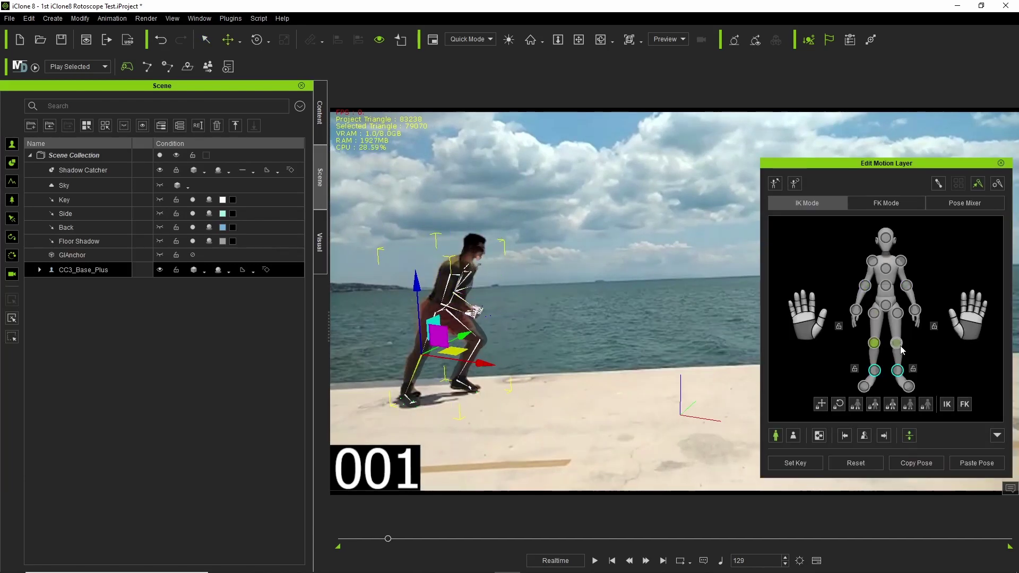
pyautogui.click(898, 370)
pyautogui.press('e')
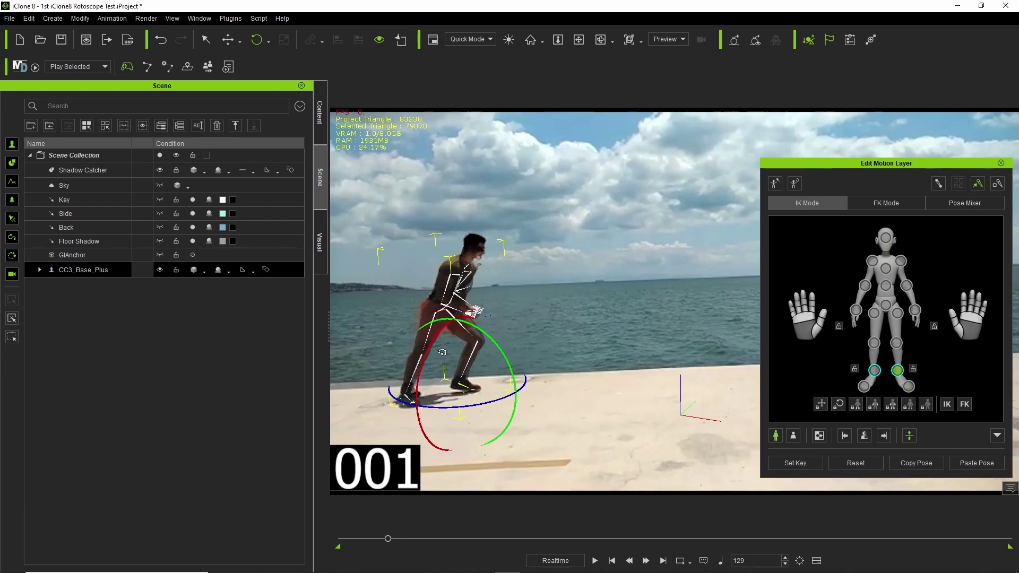
# Move and rotate the character's head to line up with the runner's head at frame 129.
pyautogui.click(469, 244)
pyautogui.press('w')
pyautogui.moveTo(485, 242)
pyautogui.mouseDown()
pyautogui.moveTo(478, 252)
pyautogui.moveTo(486, 239)
pyautogui.mouseUp()
pyautogui.press('e')
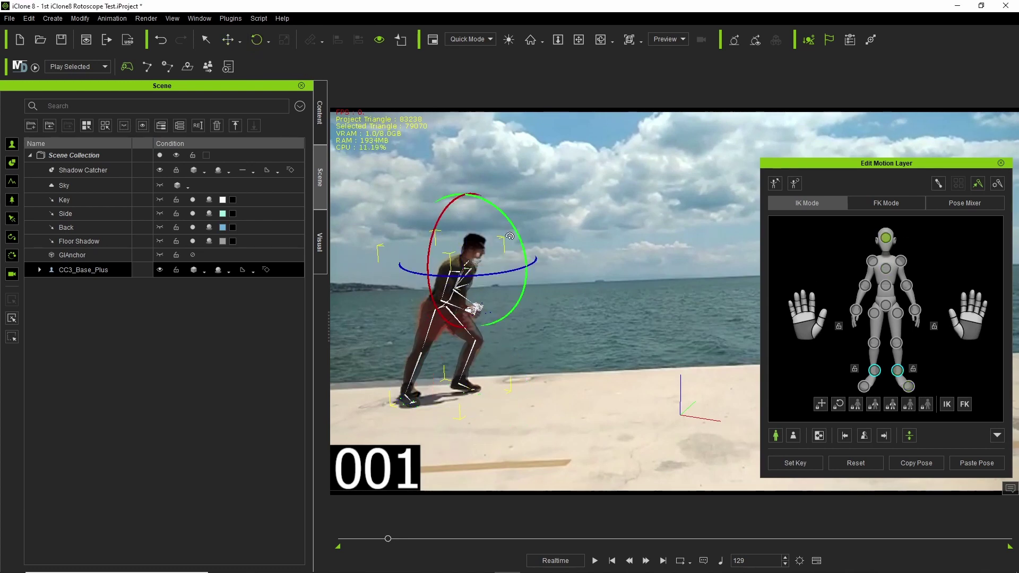
pyautogui.moveTo(495, 204); pyautogui.dragTo(488, 195)
# Go to frame 133 and adjust the hips, right knee and left foot to follow the runner's legs.
pyautogui.moveTo(388, 539); pyautogui.dragTo(391, 550)
pyautogui.click(444, 308)
pyautogui.press('w')
pyautogui.click(433, 358)
pyautogui.moveTo(448, 340); pyautogui.dragTo(471, 365)
pyautogui.click(447, 377)
pyautogui.press('e')
# Pose both elbows and rotate the upper body to match the runner at frame 133.
pyautogui.click(467, 297)
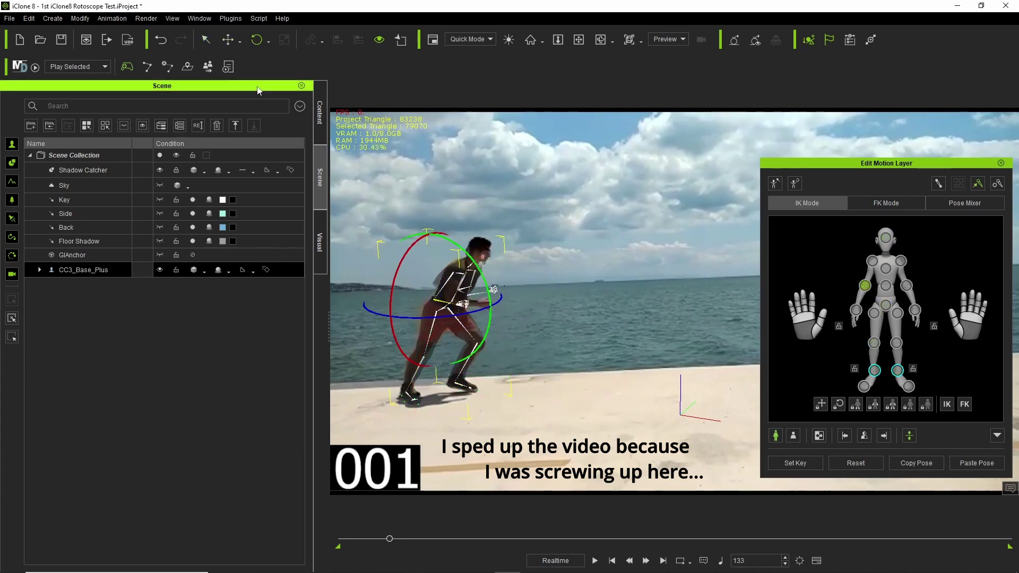
pyautogui.click(235, 51)
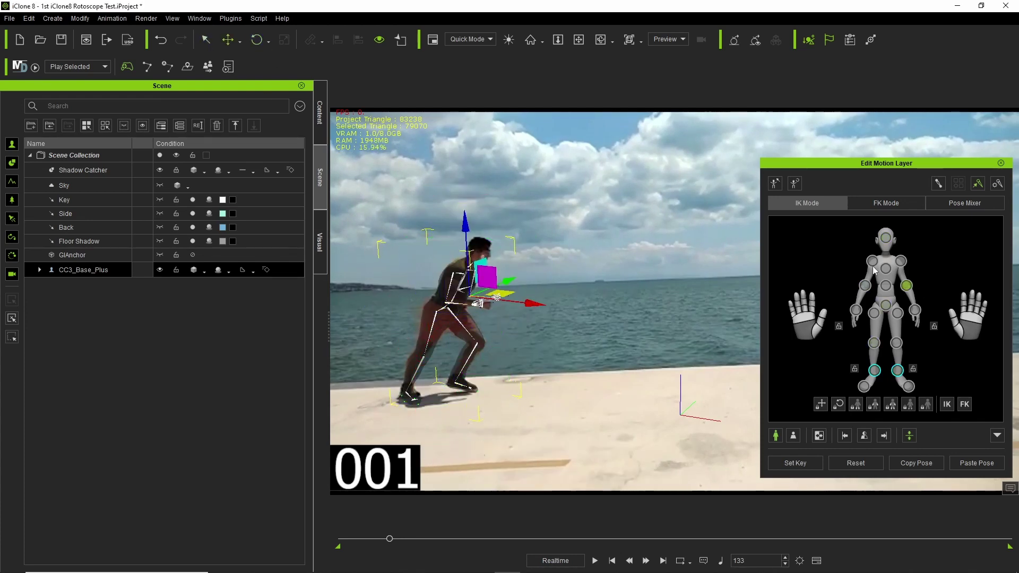
pyautogui.click(476, 270)
pyautogui.moveTo(524, 232); pyautogui.dragTo(551, 282)
# Advance to frame 139 and reposition the character's body, right knee and right foot over the runner.
pyautogui.press('.')
pyautogui.press('.')
pyautogui.press('.')
pyautogui.press('.')
pyautogui.press('.')
pyautogui.press('.')
pyautogui.click(469, 268)
pyautogui.press('w')
pyautogui.click(443, 344)
pyautogui.click(420, 383)
pyautogui.press('e')
pyautogui.moveTo(464, 334); pyautogui.dragTo(486, 333)
# Adjust the left knee and left foot to match the runner's stance at frame 139.
pyautogui.press('w')
pyautogui.click(481, 348)
pyautogui.click(897, 370)
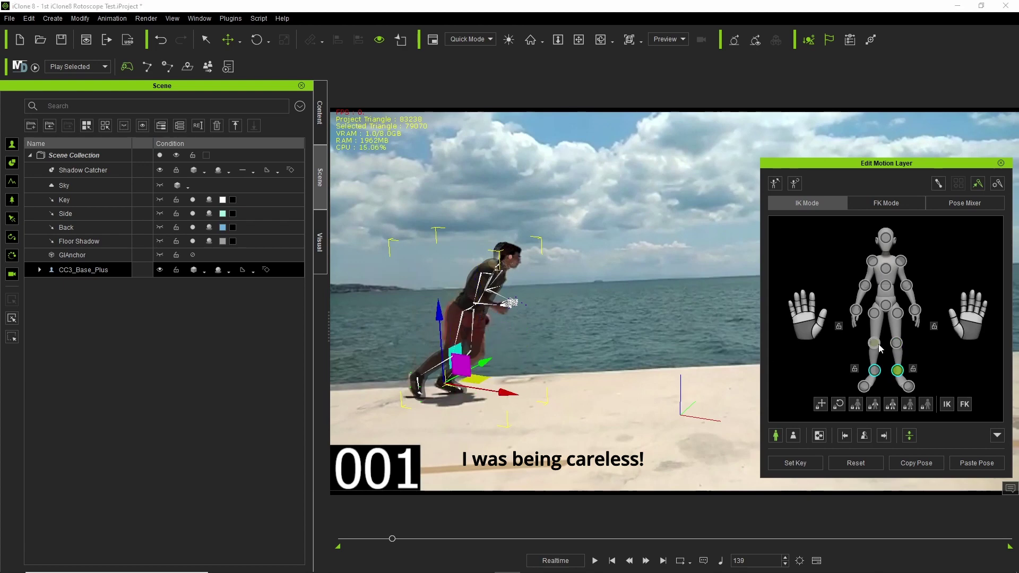
pyautogui.click(897, 343)
pyautogui.click(897, 370)
# Shift the hips slightly and rotate the chest to match the runner's lean at frame 139.
pyautogui.click(886, 305)
pyautogui.moveTo(489, 293); pyautogui.dragTo(485, 298)
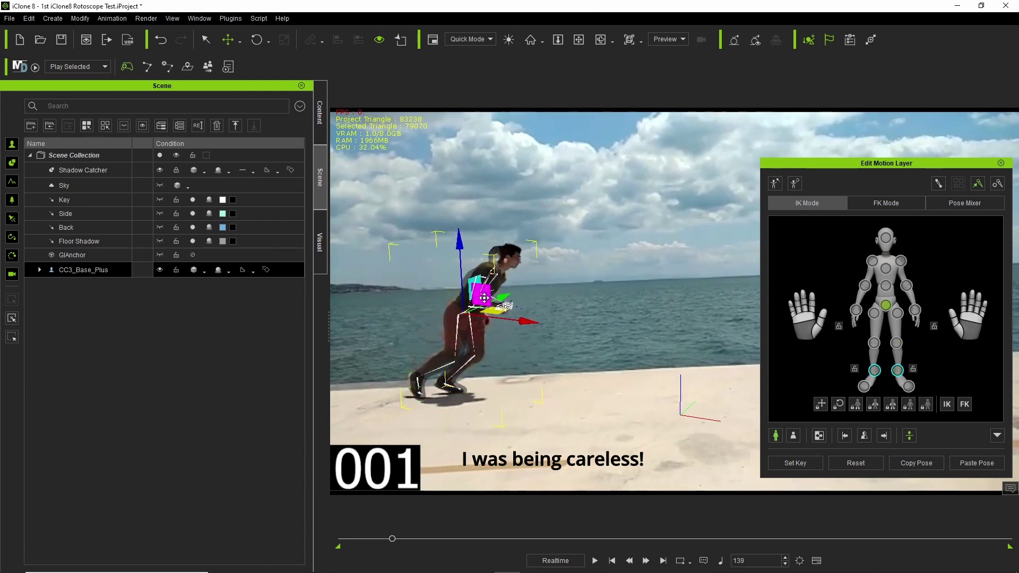
pyautogui.click(494, 265)
pyautogui.press('e')
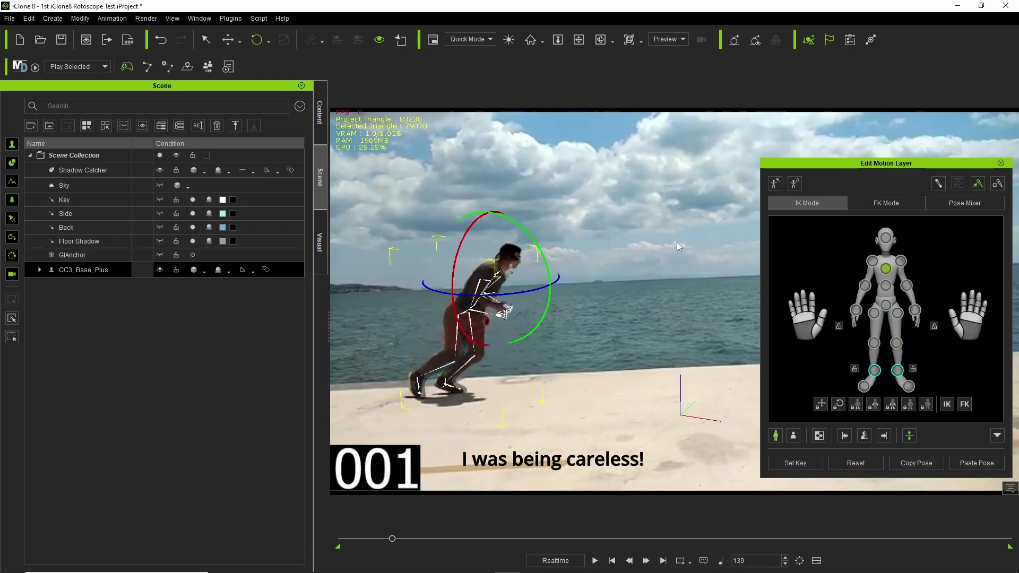
# Set the character material's opacity to 85 in the Modify settings and close them.
pyautogui.click(199, 18)
pyautogui.click(223, 92)
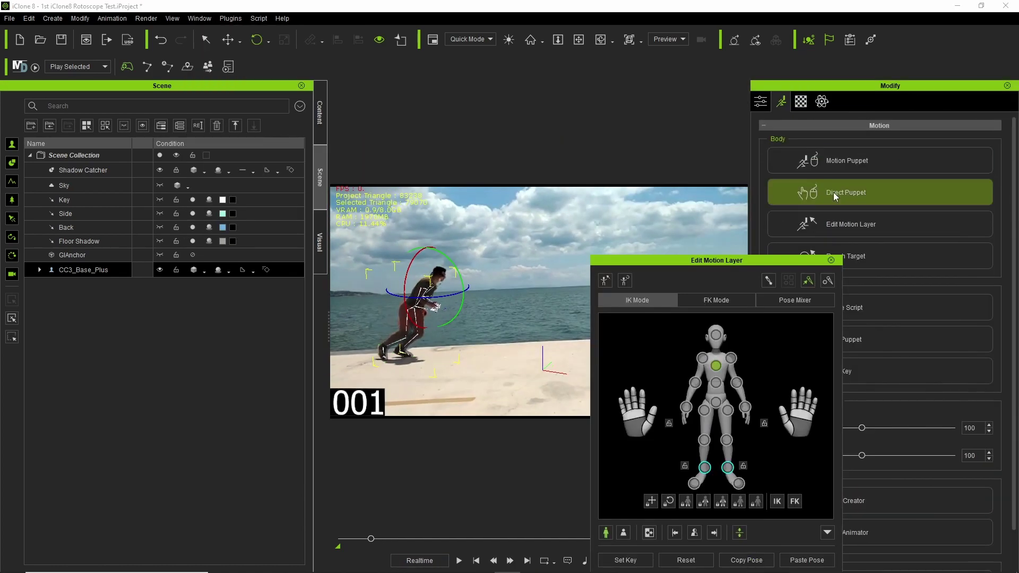
pyautogui.moveTo(716, 260); pyautogui.dragTo(632, 456)
pyautogui.click(801, 101)
pyautogui.scroll(-5, 965, 346)
pyautogui.moveTo(853, 395); pyautogui.dragTo(932, 395)
pyautogui.moveTo(633, 457); pyautogui.dragTo(687, 251)
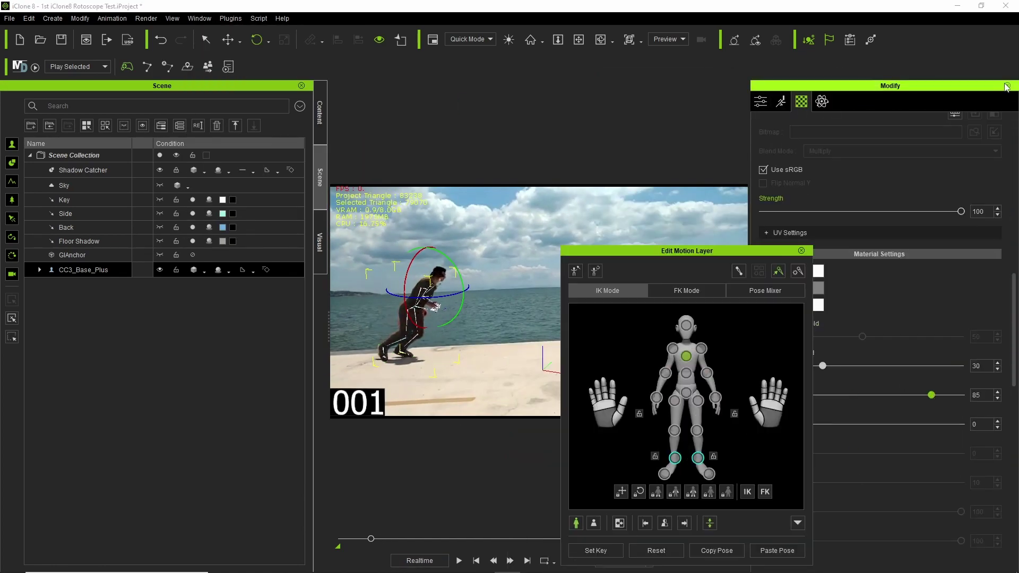
pyautogui.click(1007, 86)
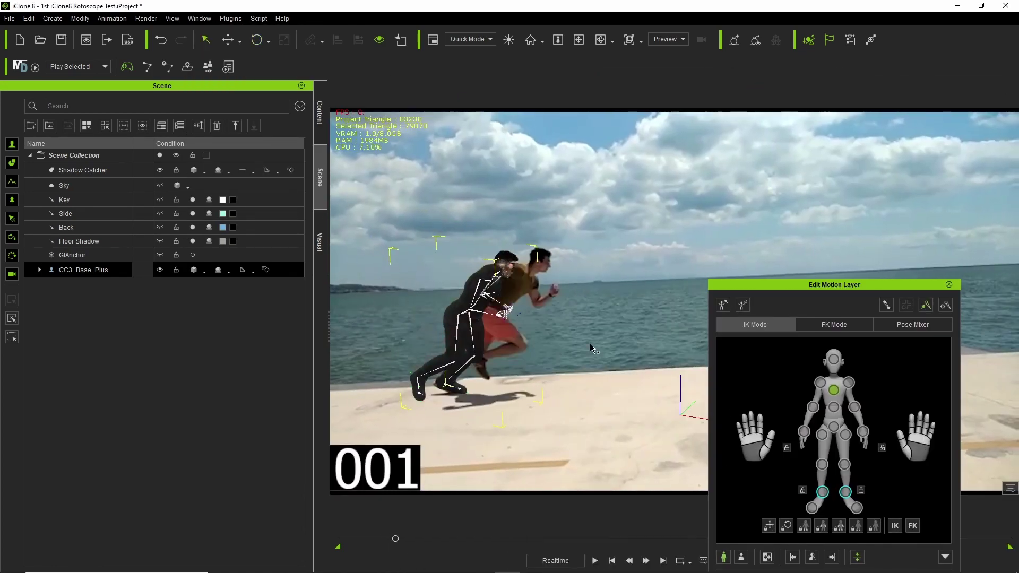
# Return to frame 133 and toggle CC3_Base_Plus visibility to compare the pose with the footage.
pyautogui.moveTo(397, 537); pyautogui.dragTo(392, 536)
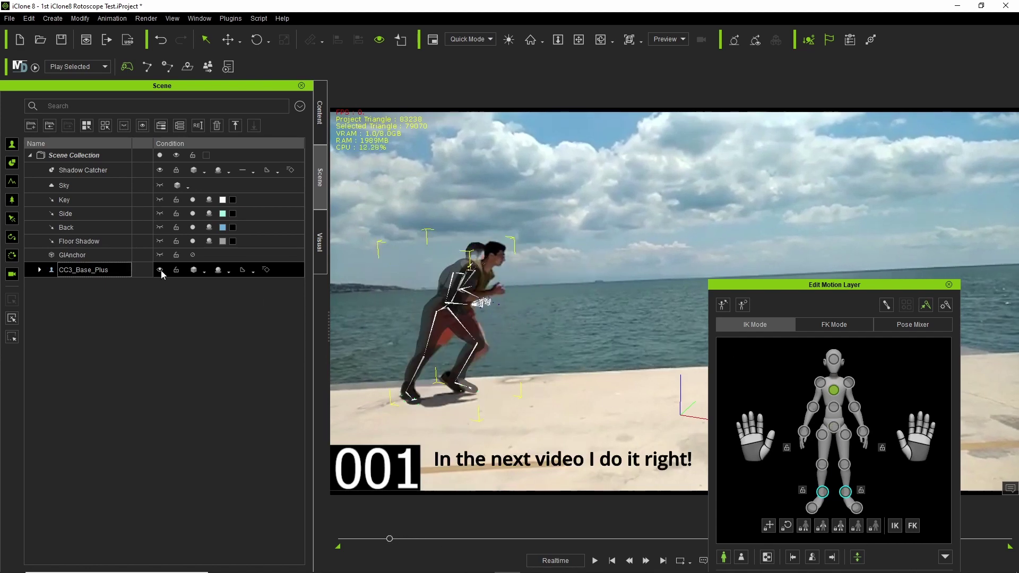
pyautogui.click(161, 271)
pyautogui.click(161, 270)
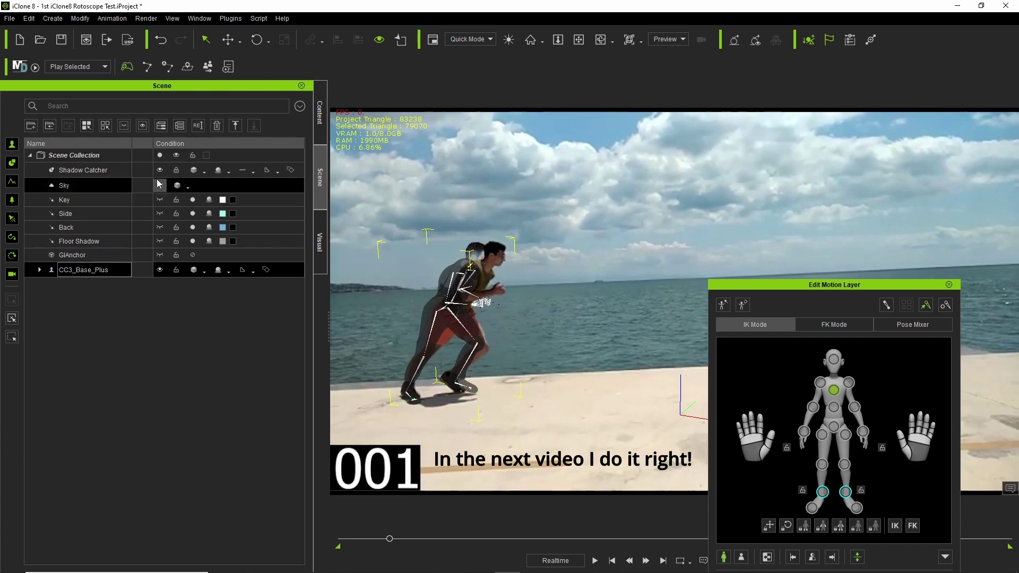
# View the Shadow Catcher's motion options in the Modify settings.
pyautogui.click(83, 170)
pyautogui.click(199, 18)
pyautogui.click(228, 105)
pyautogui.click(781, 101)
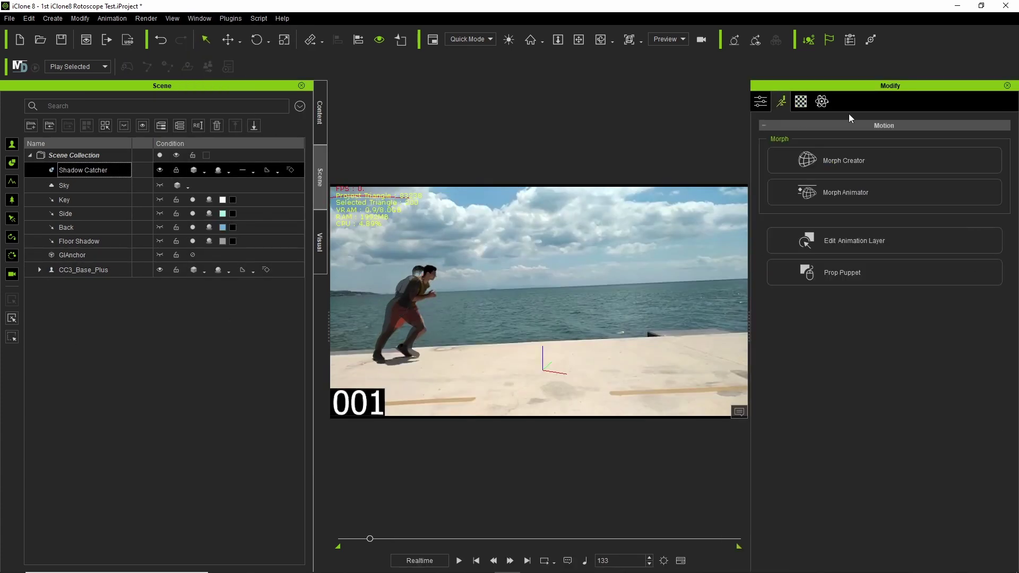
# Open Edit Motion Layer for the character and refine its hip and right knee pose at frame 133.
pyautogui.click(407, 287)
pyautogui.click(871, 224)
pyautogui.click(1007, 85)
pyautogui.click(823, 465)
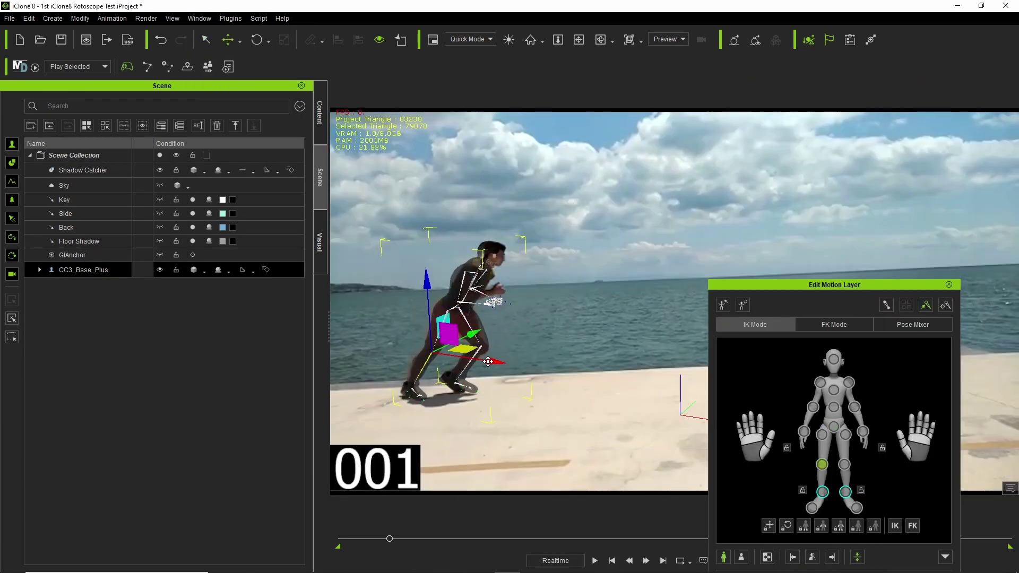
# Move ahead a few frames and shift the hips, right leg and left foot onto the runner's new position.
pyautogui.click(396, 539)
pyautogui.click(822, 435)
pyautogui.click(834, 427)
pyautogui.moveTo(516, 323); pyautogui.dragTo(564, 371)
pyautogui.click(823, 465)
pyautogui.click(834, 427)
pyautogui.click(845, 492)
pyautogui.press('e')
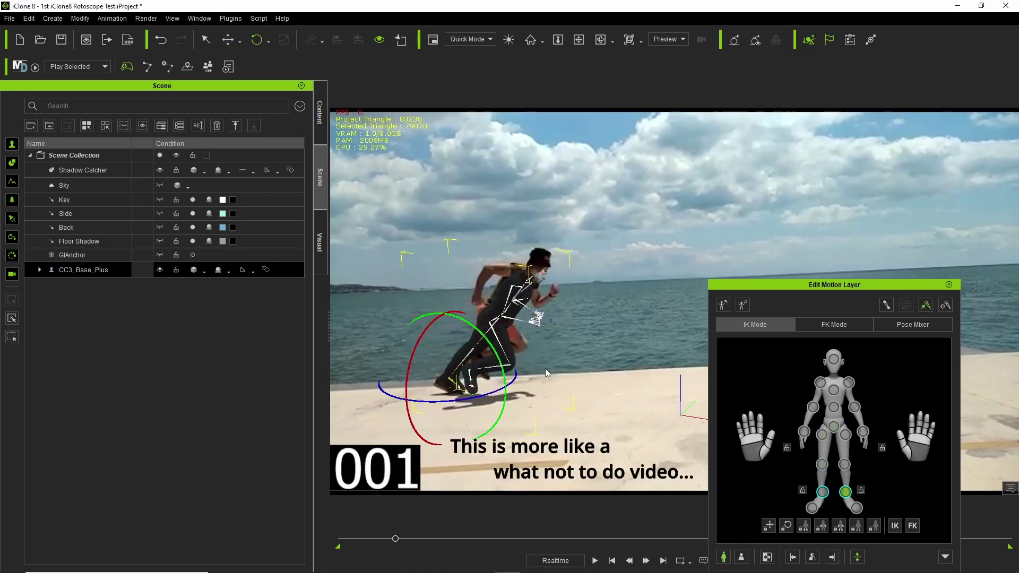
# Pose the right thigh, knee and foot to match the runner's lifted front leg.
pyautogui.click(822, 435)
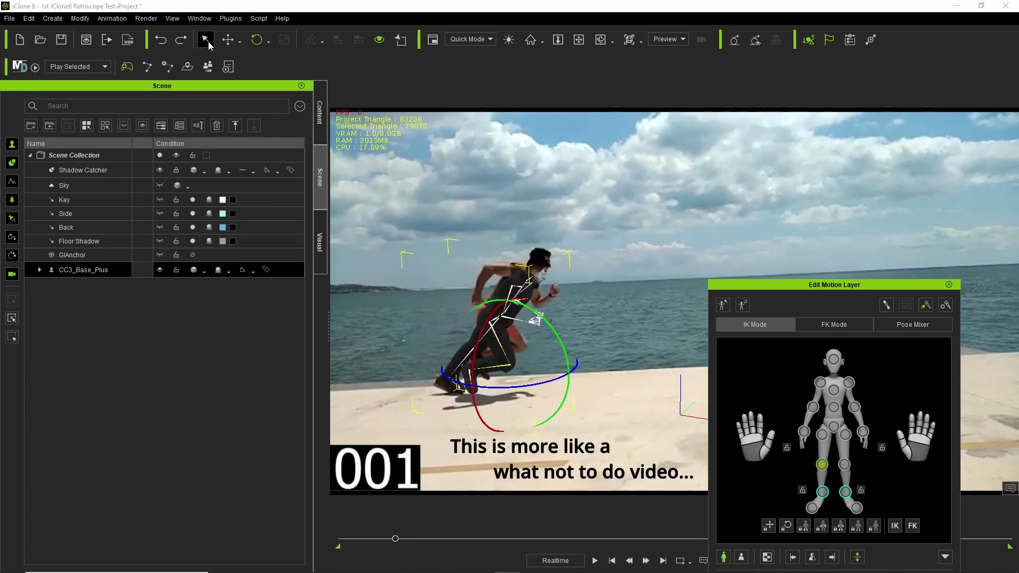
pyautogui.click(822, 464)
pyautogui.click(823, 492)
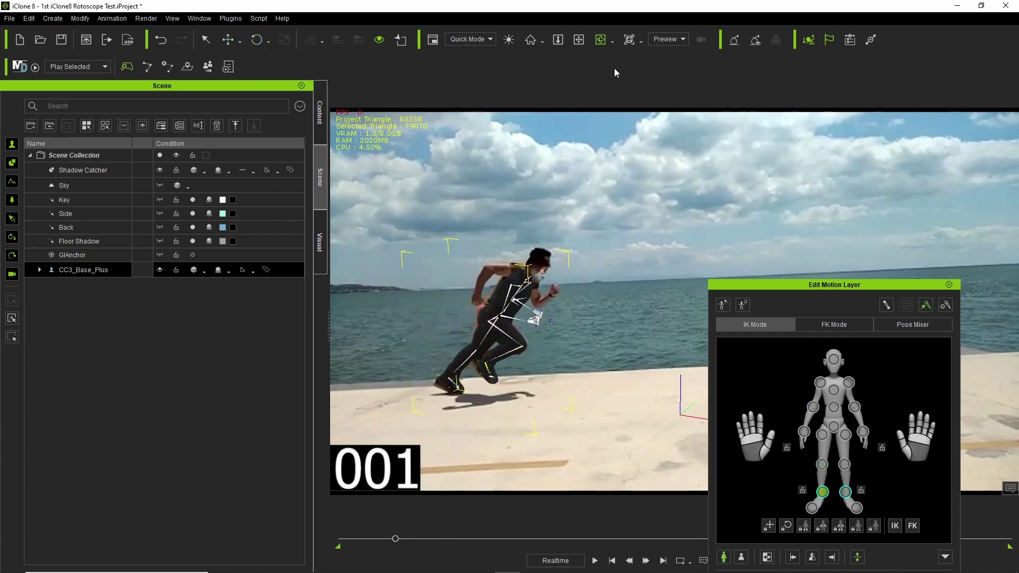
pyautogui.moveTo(396, 539); pyautogui.dragTo(396, 538)
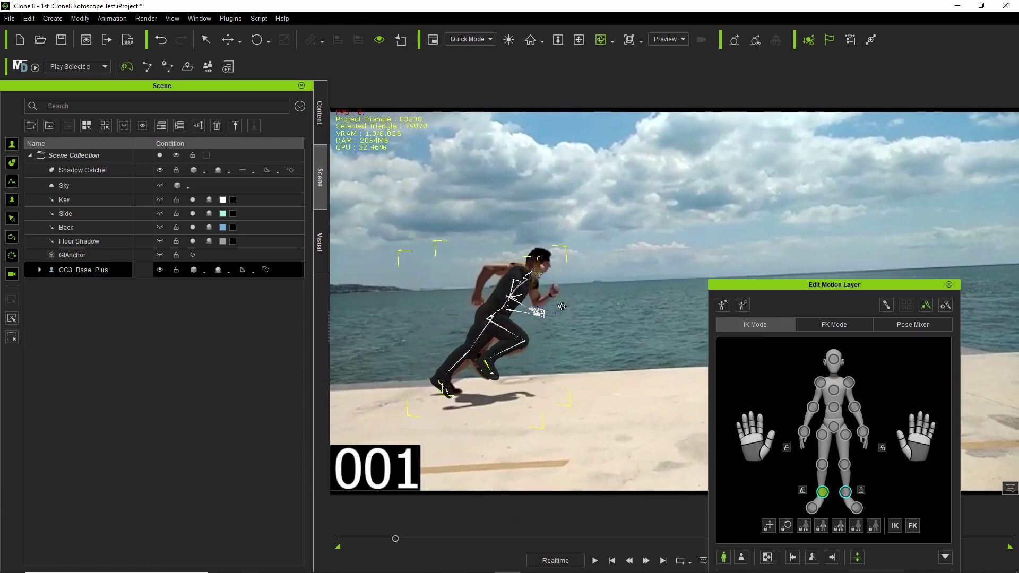
# Pose the right arm to follow the runner and move the lifted right foot slightly back.
pyautogui.click(820, 382)
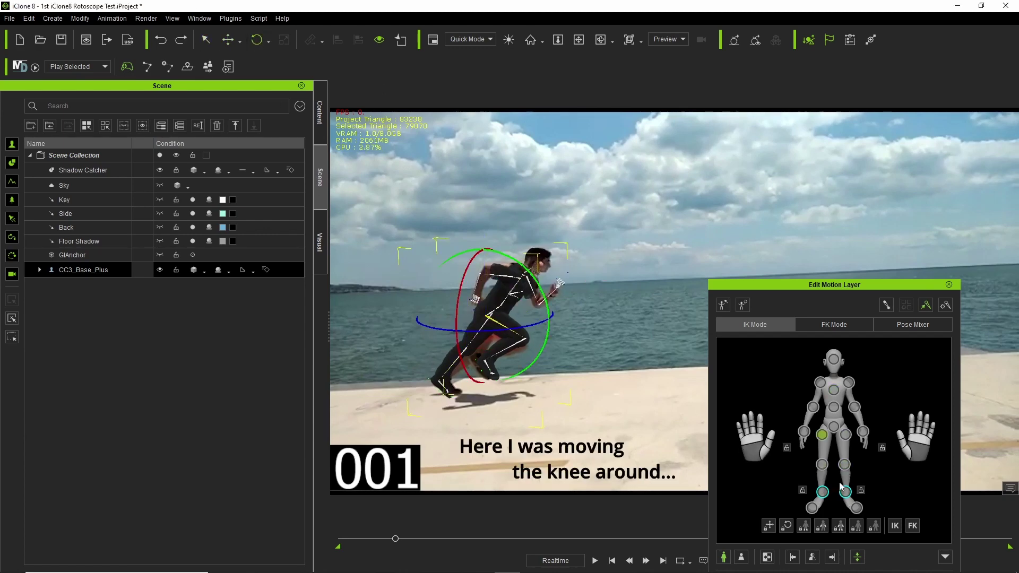
pyautogui.click(822, 492)
pyautogui.press('w')
pyautogui.moveTo(552, 364); pyautogui.dragTo(546, 364)
# Move the head slightly forward to line up with the runner's head.
pyautogui.click(834, 359)
pyautogui.press('e')
pyautogui.press('w')
pyautogui.moveTo(606, 271); pyautogui.dragTo(608, 271)
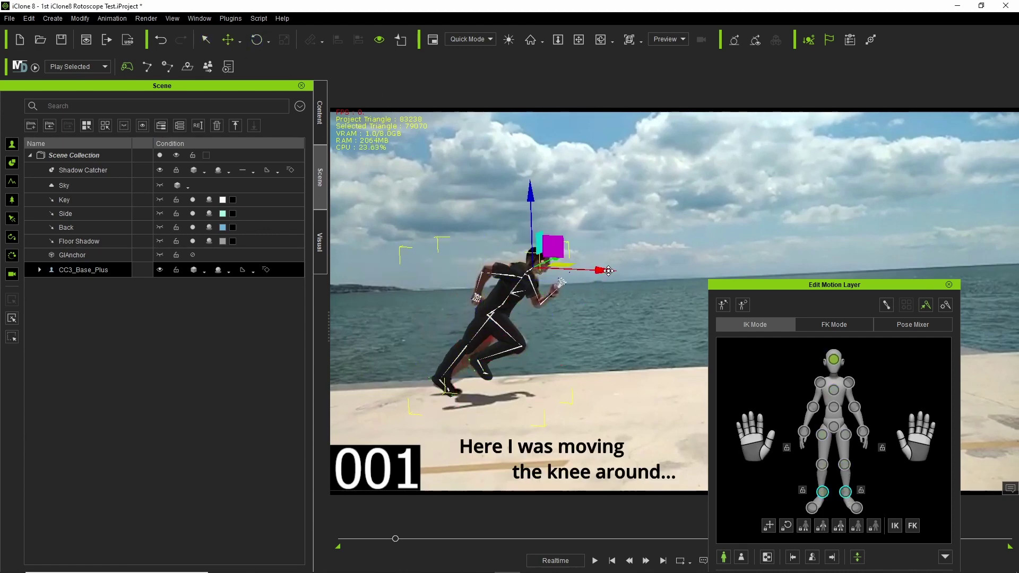
# Adjust the left knee and rotate the shoulders on a slightly earlier frame.
pyautogui.click(844, 465)
pyautogui.moveTo(395, 539); pyautogui.dragTo(395, 539)
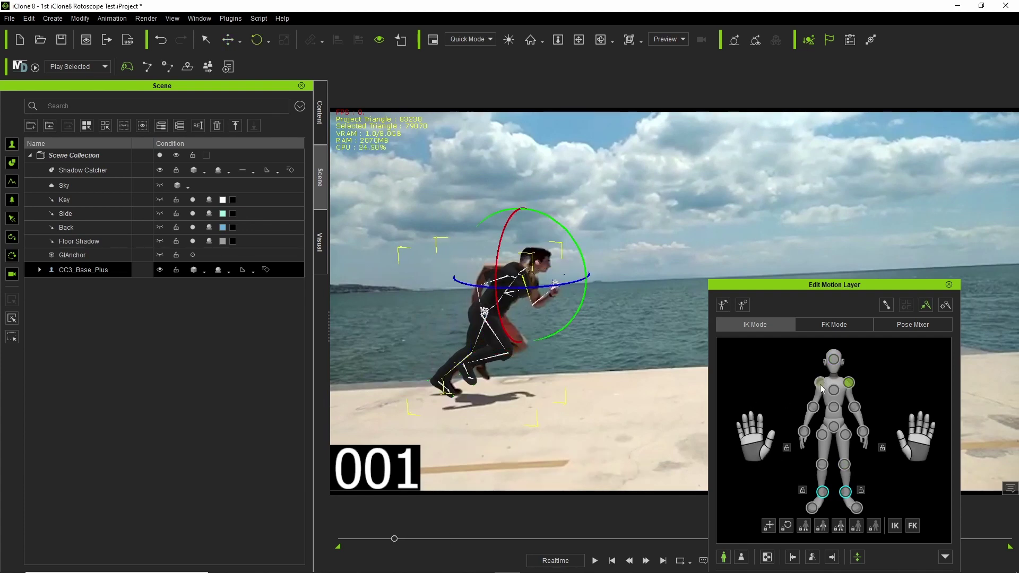
pyautogui.click(820, 385)
# Go a few frames forward and move the hips onto the runner's new position.
pyautogui.moveTo(394, 539); pyautogui.dragTo(397, 539)
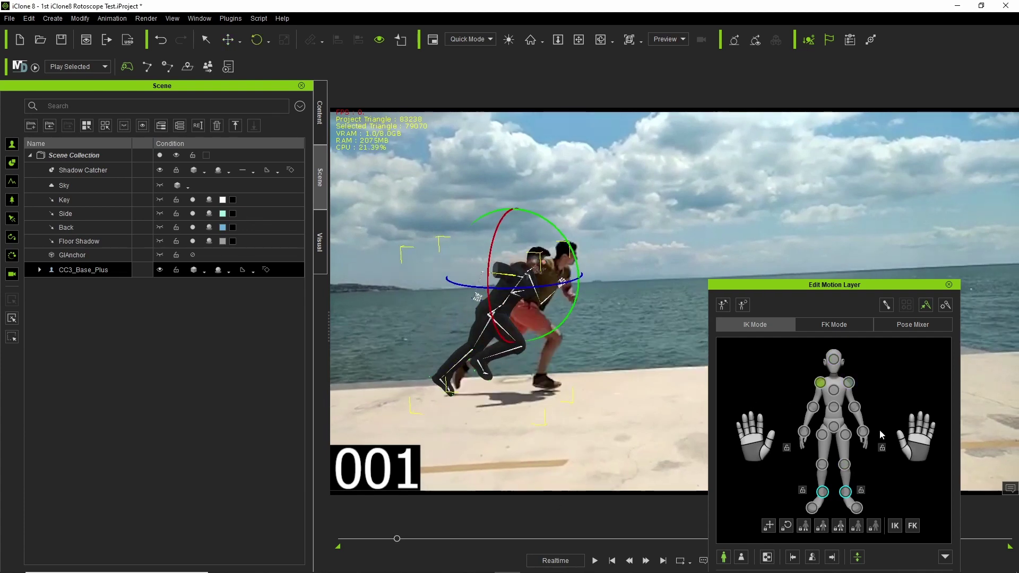
pyautogui.click(833, 427)
pyautogui.click(228, 40)
pyautogui.moveTo(541, 323); pyautogui.dragTo(563, 347)
# Adjust the right knee and foot for the forward stride and undo the last move.
pyautogui.click(822, 465)
pyautogui.click(822, 491)
pyautogui.press('w')
pyautogui.hotkey('ctrl', 'z')
# Move the left knee and foot to match the runner's trailing leg.
pyautogui.click(845, 465)
pyautogui.click(845, 491)
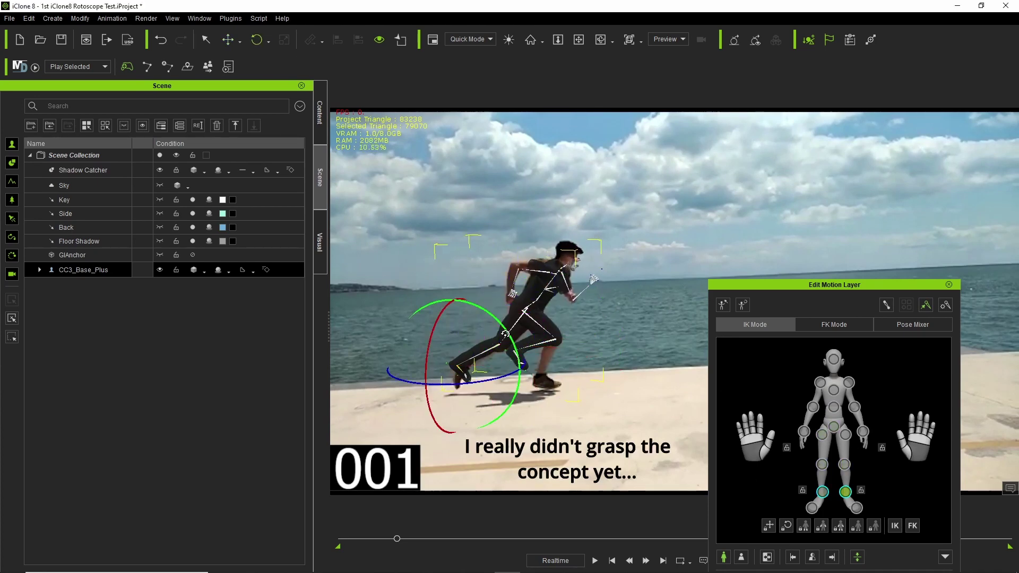
pyautogui.press('w')
pyautogui.moveTo(478, 352); pyautogui.dragTo(488, 348)
# Refine the left knee position and raise the hips slightly.
pyautogui.click(523, 331)
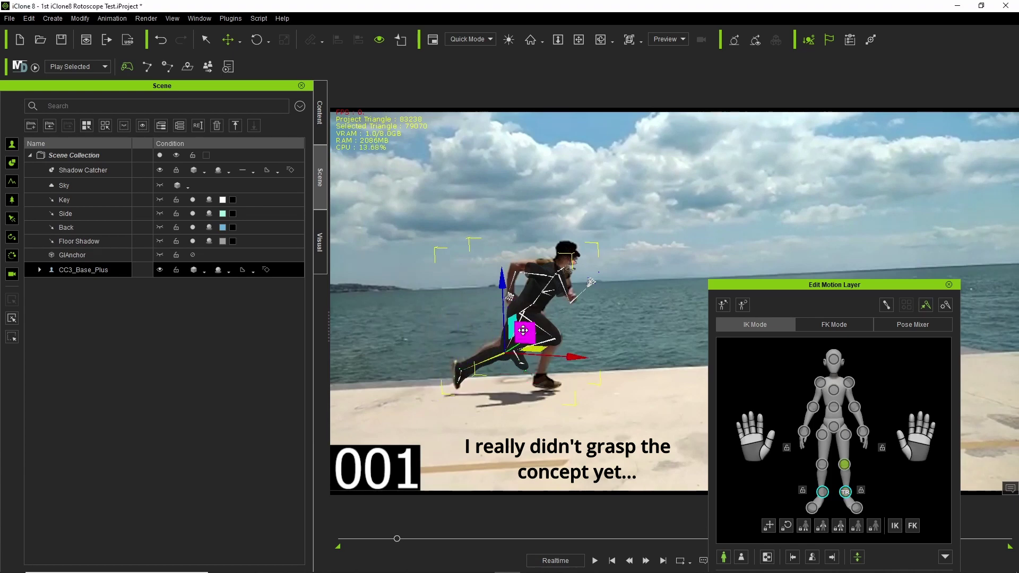
pyautogui.click(522, 313)
pyautogui.moveTo(520, 239); pyautogui.dragTo(520, 235)
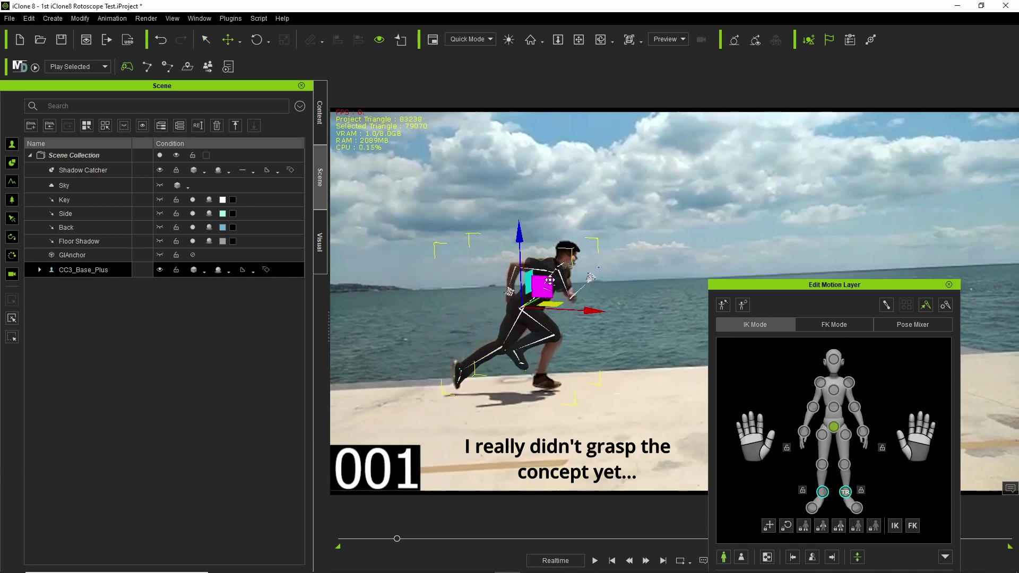
# Try planting the right foot over the runner's front foot and undo the recent edits.
pyautogui.click(823, 492)
pyautogui.click(257, 40)
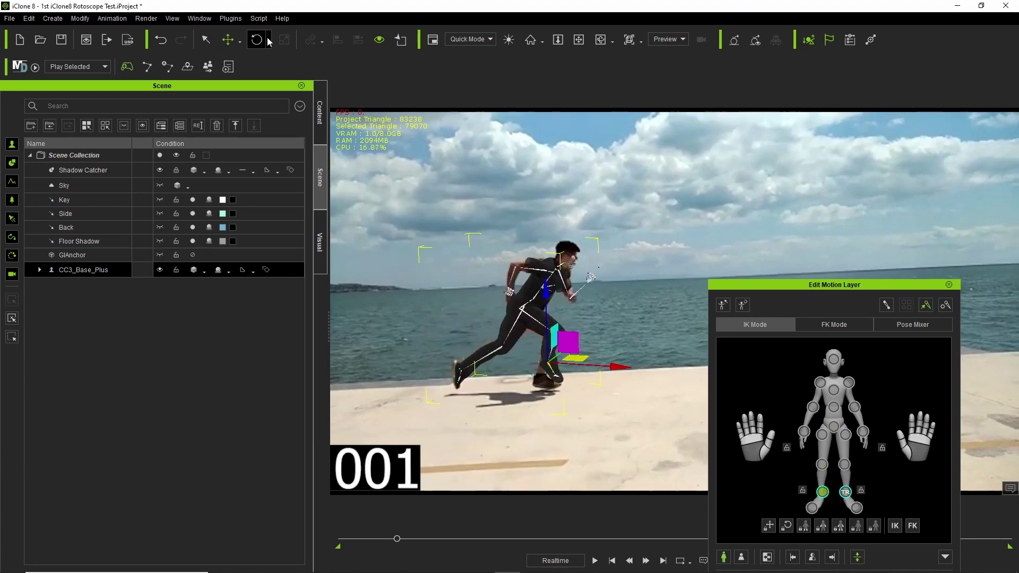
pyautogui.hotkey('ctrl', 'z')
pyautogui.hotkey('ctrl', 'z')
pyautogui.hotkey('ctrl', 'z')
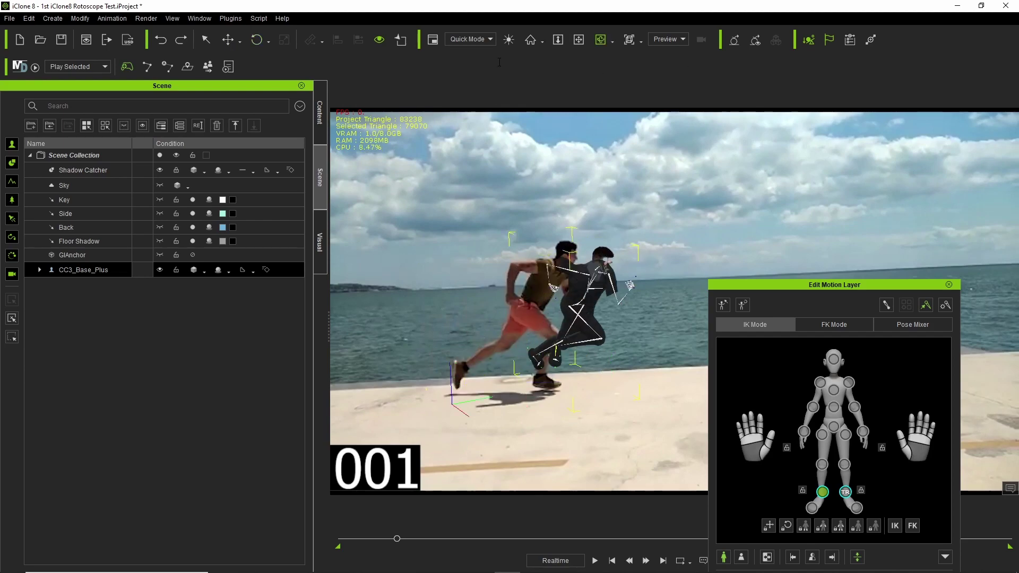
# Return to the start of the timeline and realign the camera so the character overlays the filmed runner.
pyautogui.press('c')
pyautogui.moveTo(398, 540); pyautogui.dragTo(327, 535)
pyautogui.press('x')
pyautogui.moveTo(609, 334); pyautogui.dragTo(576, 276)
pyautogui.press('c')
pyautogui.press('x')
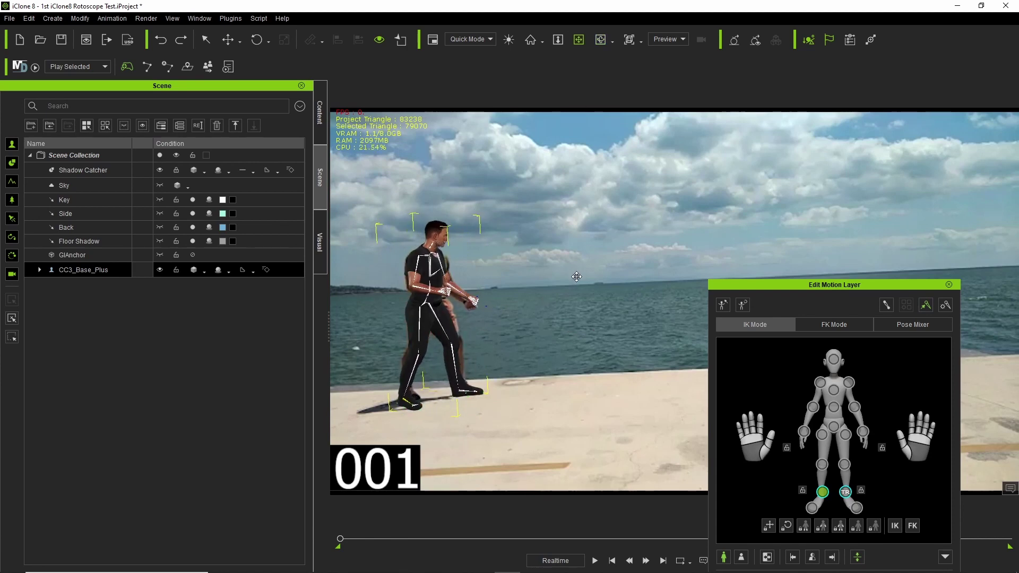
# Go back to the stride frame and reposition the left knee over the runner's trailing leg.
pyautogui.moveTo(341, 539); pyautogui.dragTo(400, 539)
pyautogui.click(542, 346)
pyautogui.moveTo(542, 345); pyautogui.dragTo(534, 342)
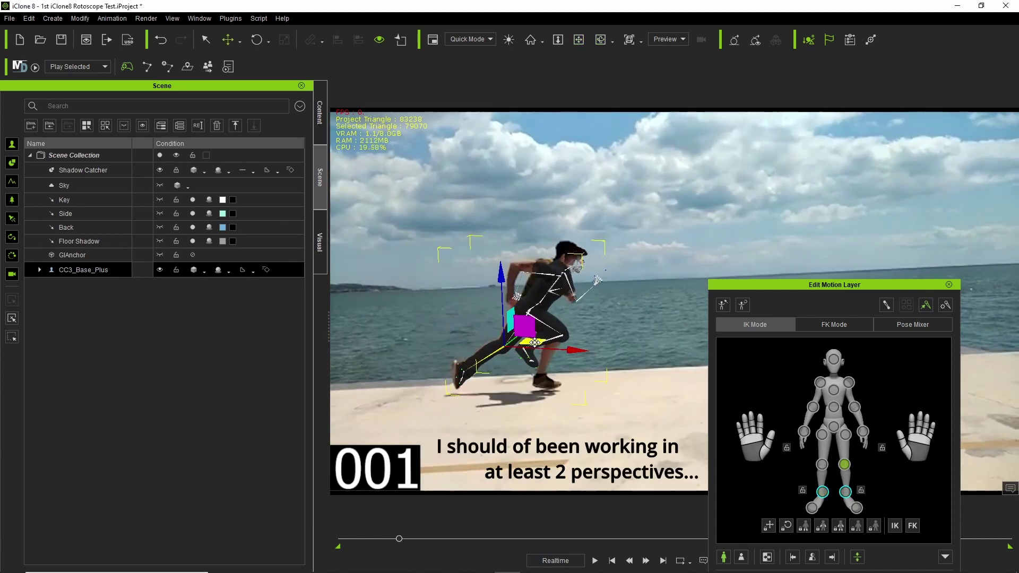
# Rotate the right foot and lower it to the ground over the runner's front foot.
pyautogui.click(822, 492)
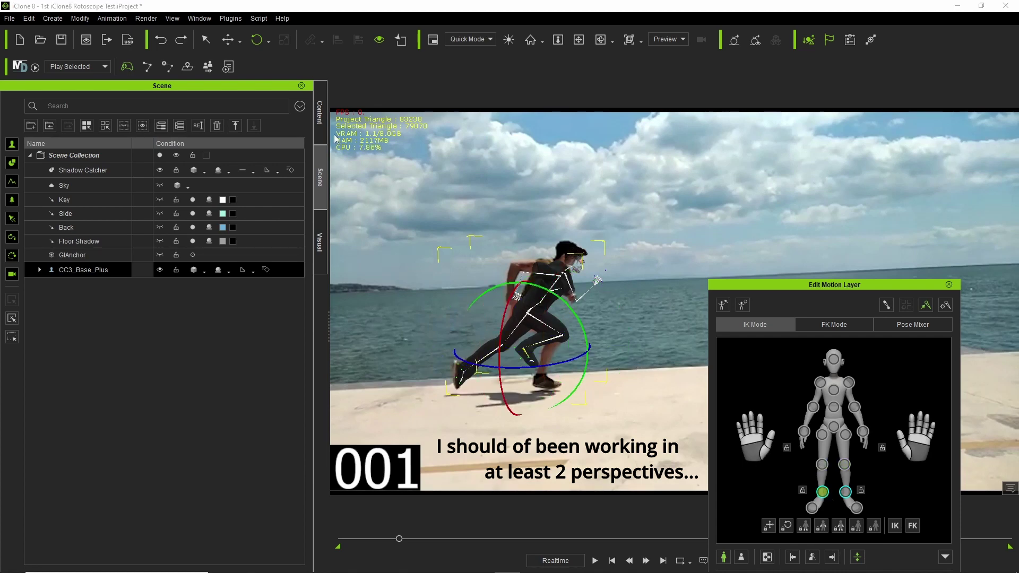
pyautogui.press('e')
pyautogui.moveTo(593, 404); pyautogui.dragTo(594, 356)
pyautogui.press('w')
pyautogui.moveTo(538, 315); pyautogui.dragTo(539, 318)
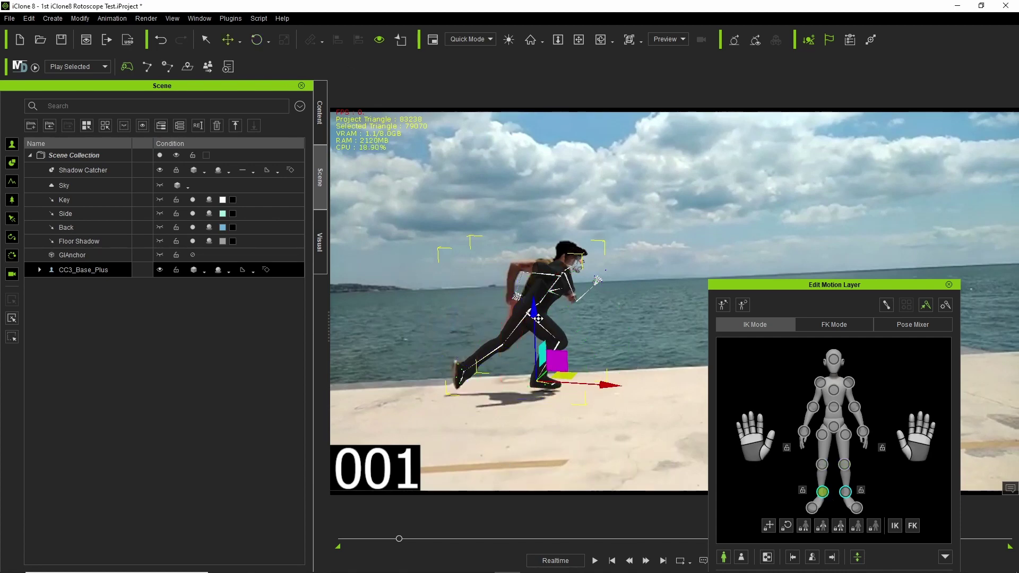
# Step slightly back in the timeline and pose the hips and both legs over the runner's front and trailing legs.
pyautogui.moveTo(400, 539); pyautogui.dragTo(397, 538)
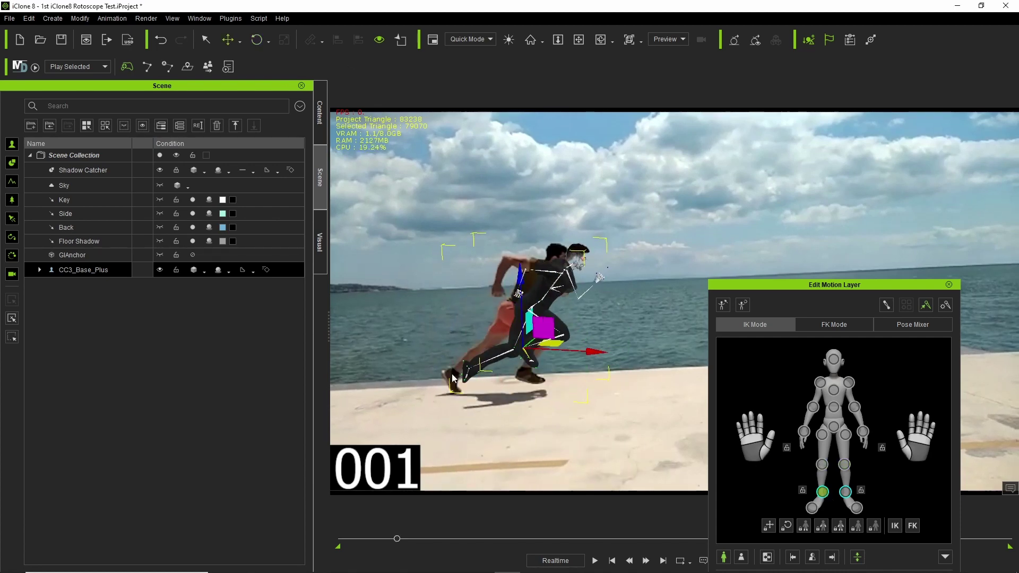
pyautogui.click(453, 375)
pyautogui.press('e')
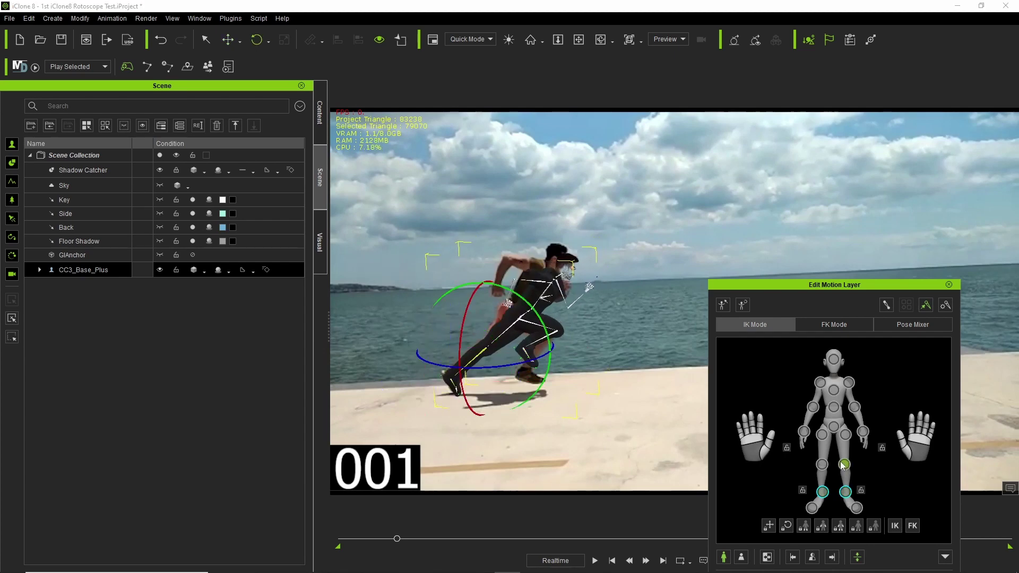
pyautogui.click(555, 332)
pyautogui.click(820, 494)
pyautogui.press('w')
pyautogui.moveTo(539, 330); pyautogui.dragTo(541, 353)
pyautogui.press('e')
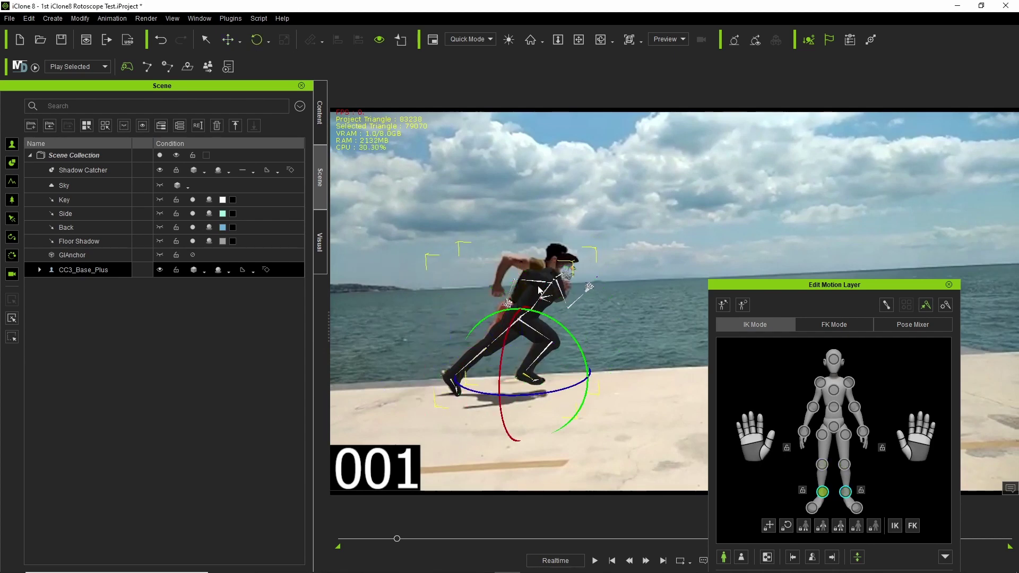
# Shift the upper body over the runner's torso and rotate the left arm to match his.
pyautogui.click(541, 297)
pyautogui.press('w')
pyautogui.click(535, 274)
pyautogui.click(848, 385)
pyautogui.press('e')
pyautogui.moveTo(614, 292); pyautogui.dragTo(610, 268)
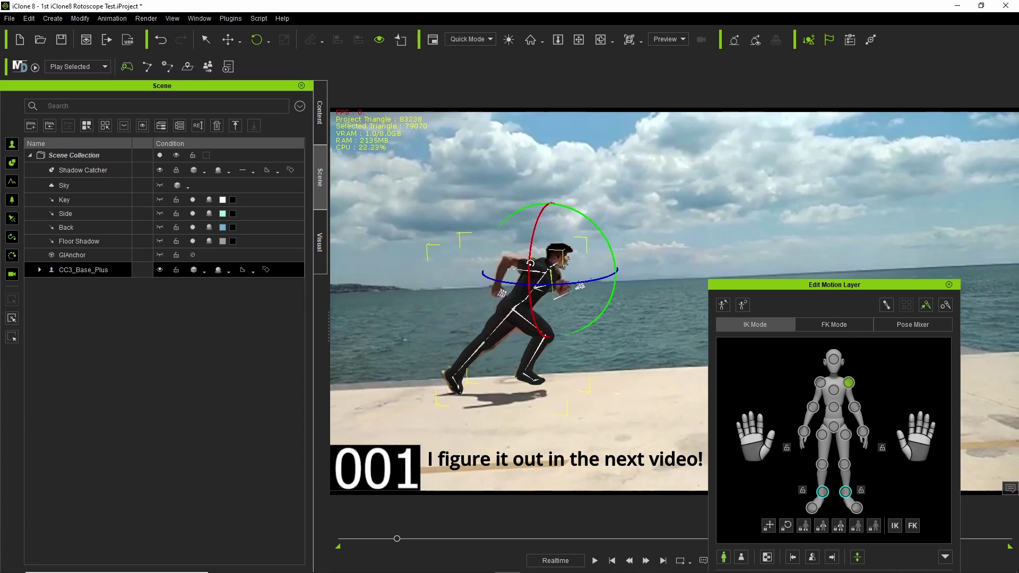
pyautogui.click(558, 285)
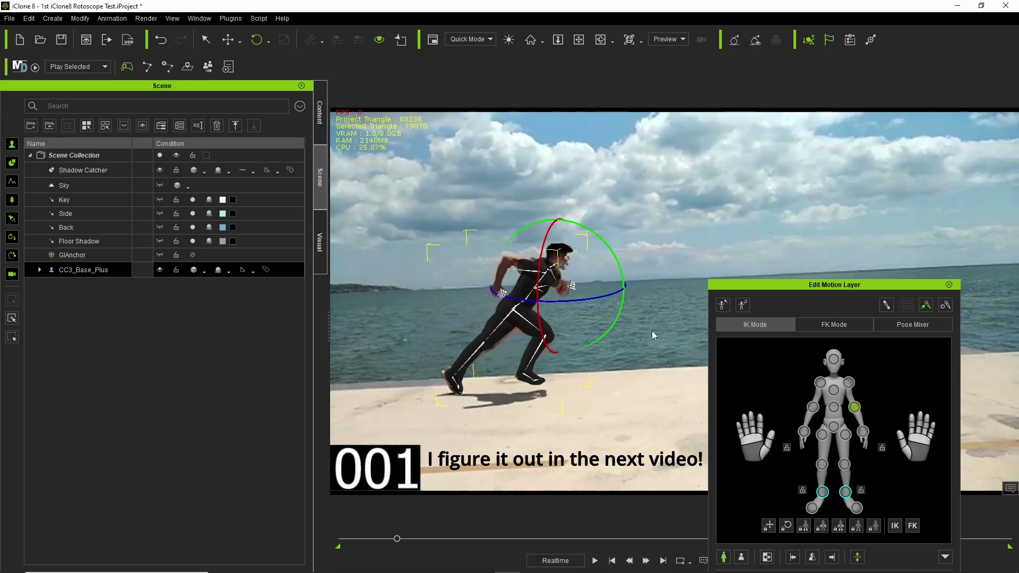
# Advance to frame 168, move the hips over the runner, and bring the left knee forward.
pyautogui.moveTo(397, 539); pyautogui.dragTo(403, 539)
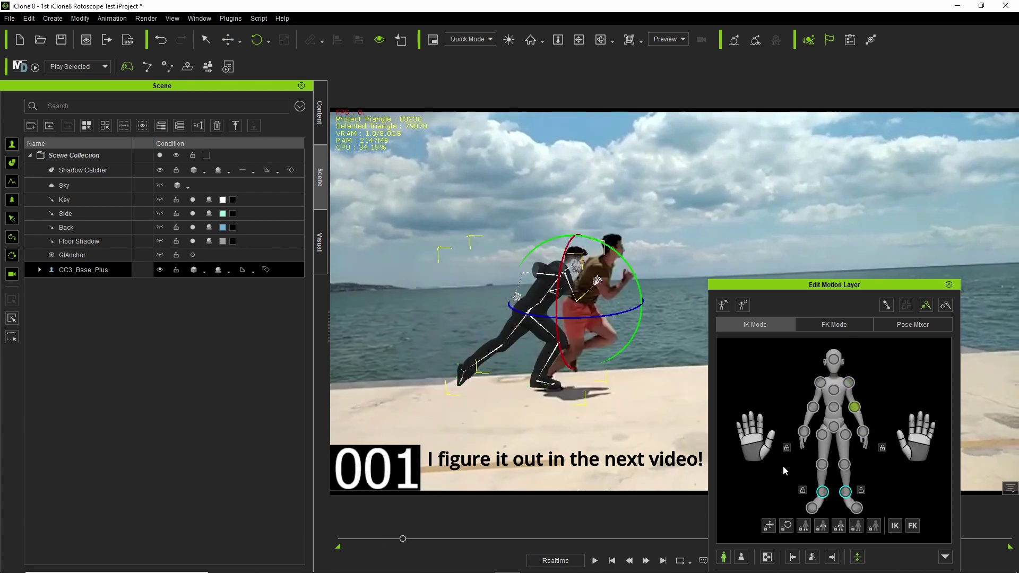
pyautogui.click(894, 379)
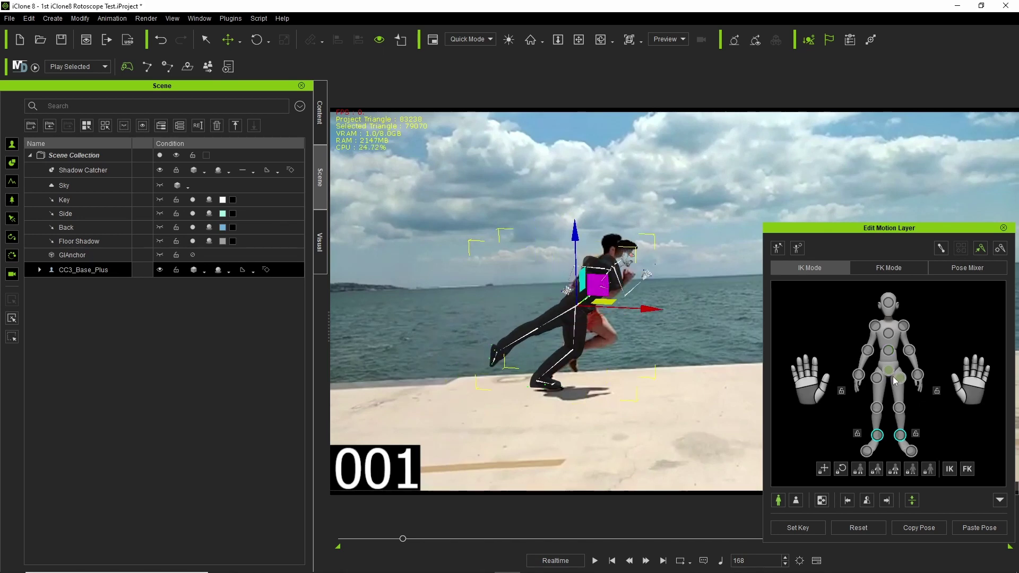
pyautogui.click(899, 407)
pyautogui.moveTo(538, 329); pyautogui.dragTo(618, 348)
pyautogui.press('e')
# Adjust the shoulders and chest over the runner's torso, and rotate the hips to match his lean.
pyautogui.click(875, 326)
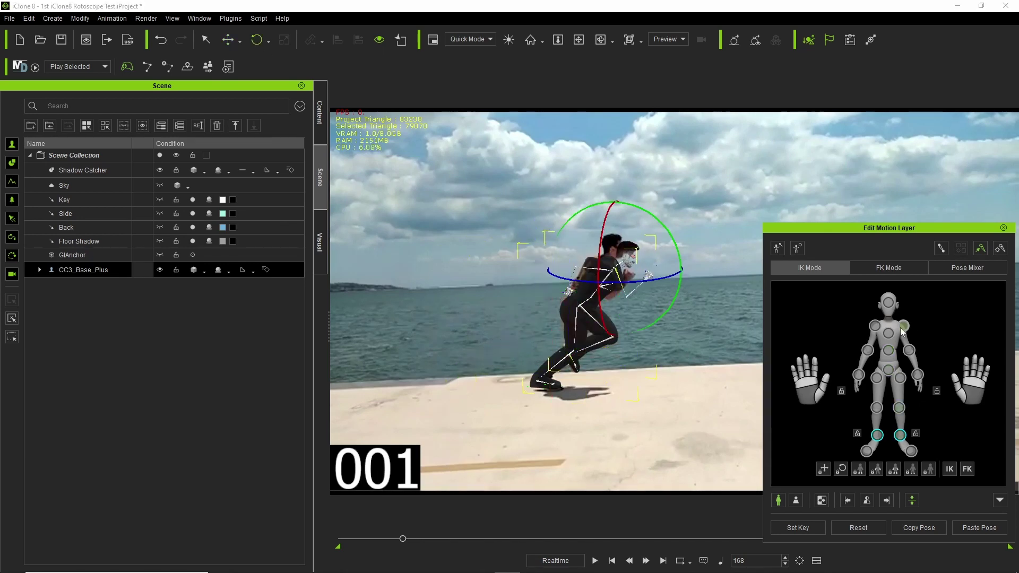
pyautogui.click(888, 333)
pyautogui.press('w')
pyautogui.moveTo(636, 256); pyautogui.dragTo(632, 256)
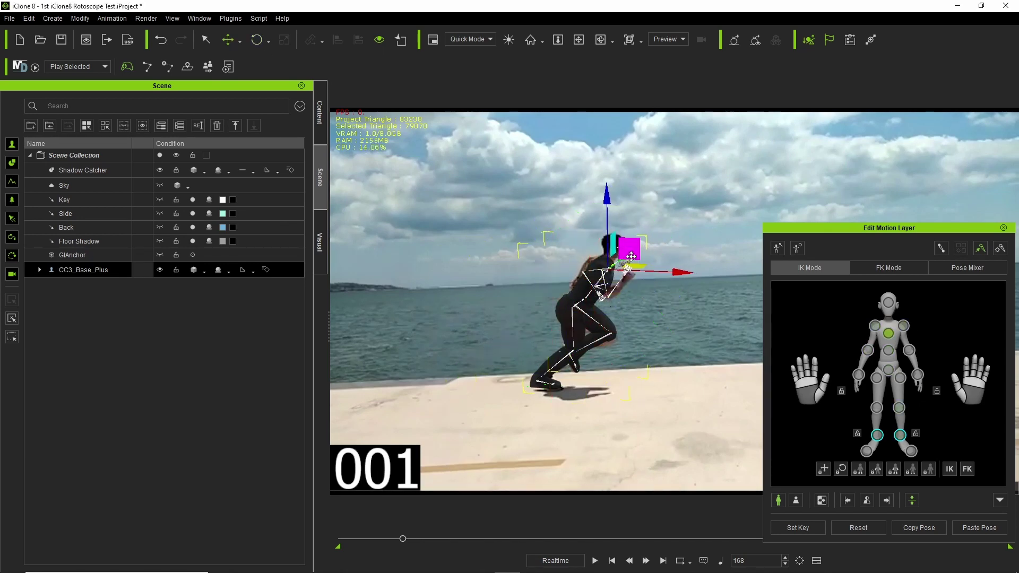
pyautogui.click(886, 351)
pyautogui.click(628, 317)
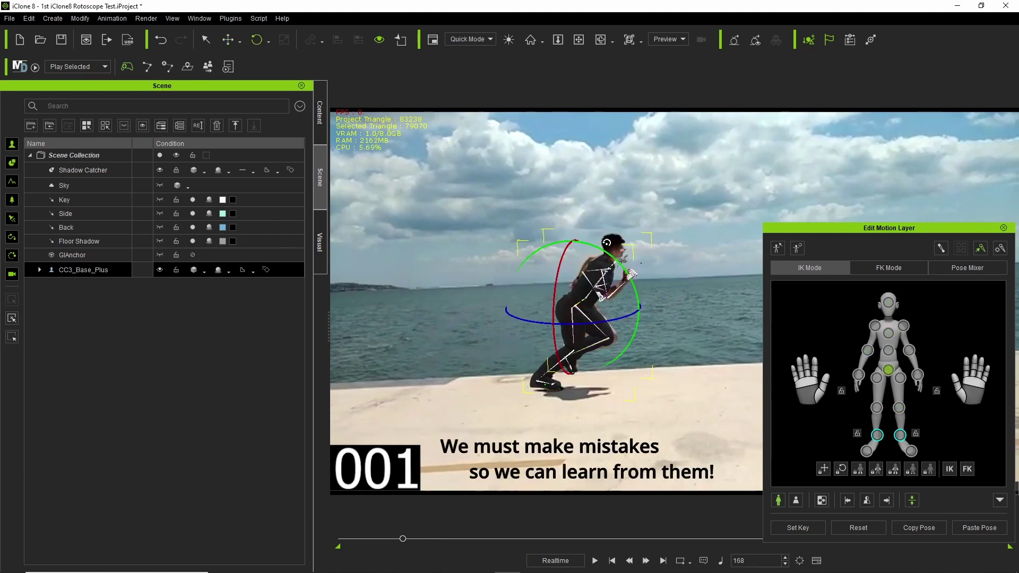
# Undo the latest pose edits and toggle the visibility of CC3_Base_Plus to compare the pose with the runner.
pyautogui.moveTo(403, 539); pyautogui.dragTo(404, 539)
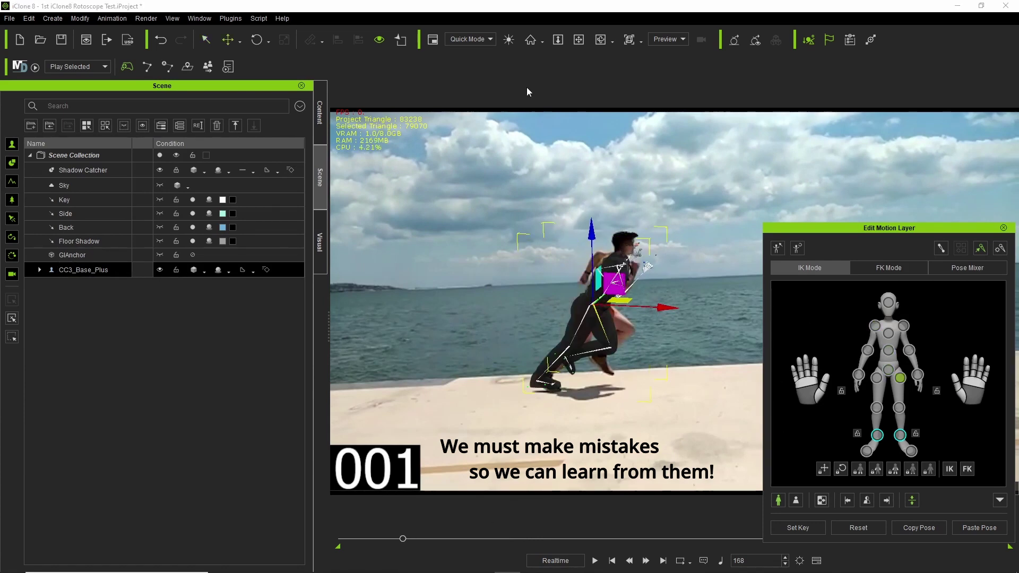
pyautogui.hotkey('ctrl', 'z')
pyautogui.hotkey('ctrl', 'z')
pyautogui.hotkey('ctrl', 'z')
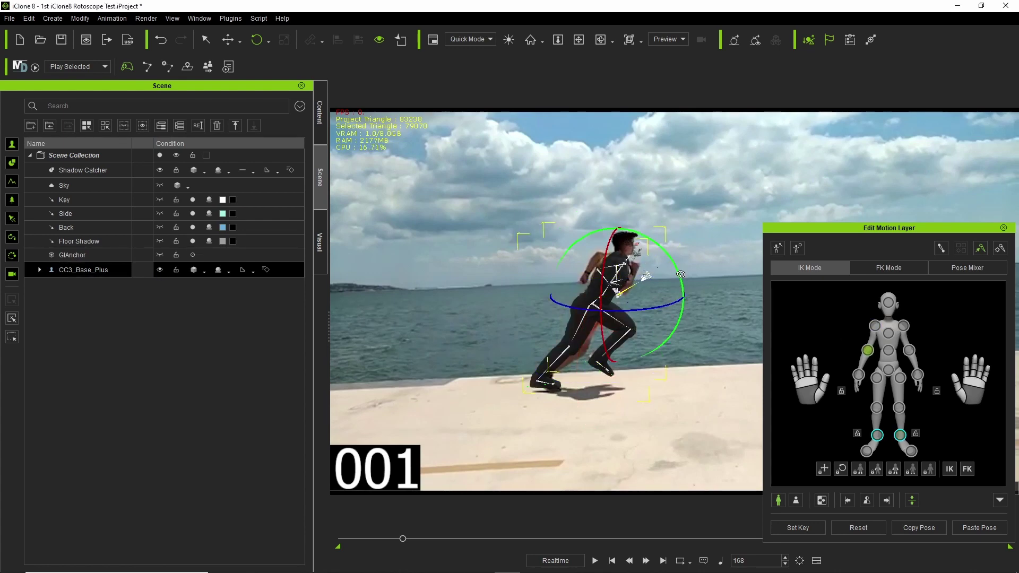
pyautogui.click(159, 271)
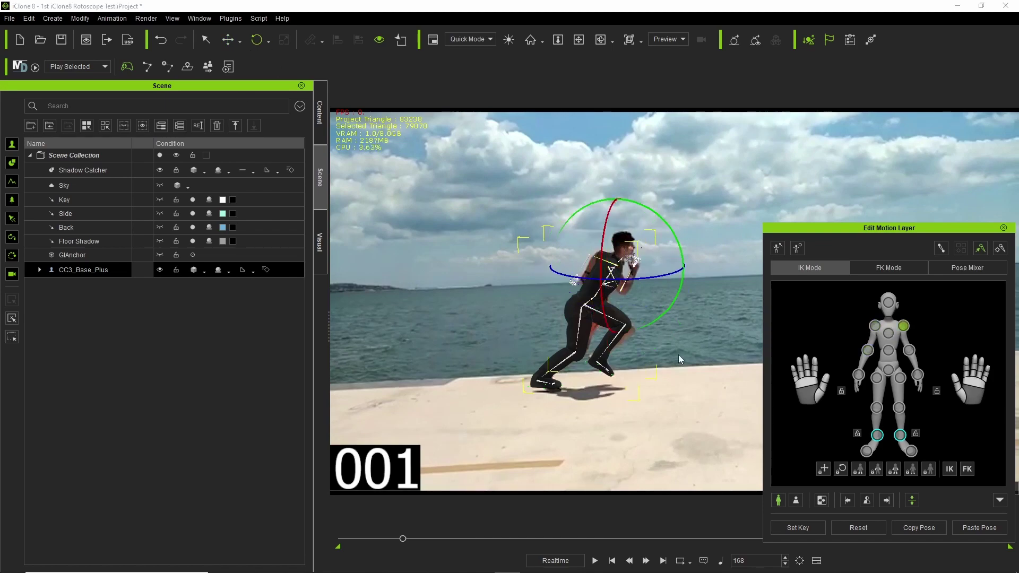
pyautogui.moveTo(403, 539); pyautogui.dragTo(402, 539)
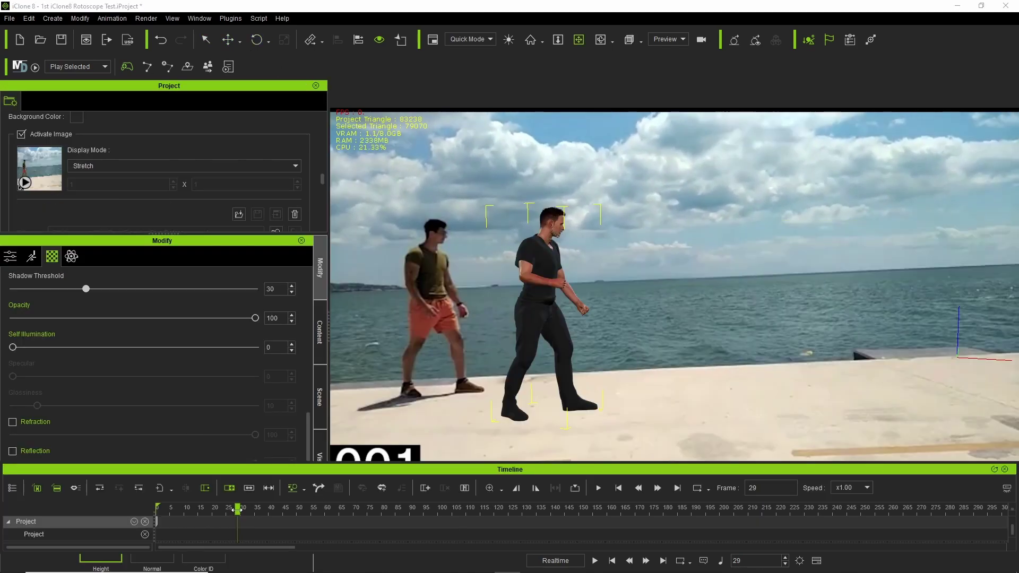
# Scrub through the timeline from side and front views to examine the character's motion against the filmed runner.
pyautogui.moveTo(237, 511); pyautogui.dragTo(579, 507)
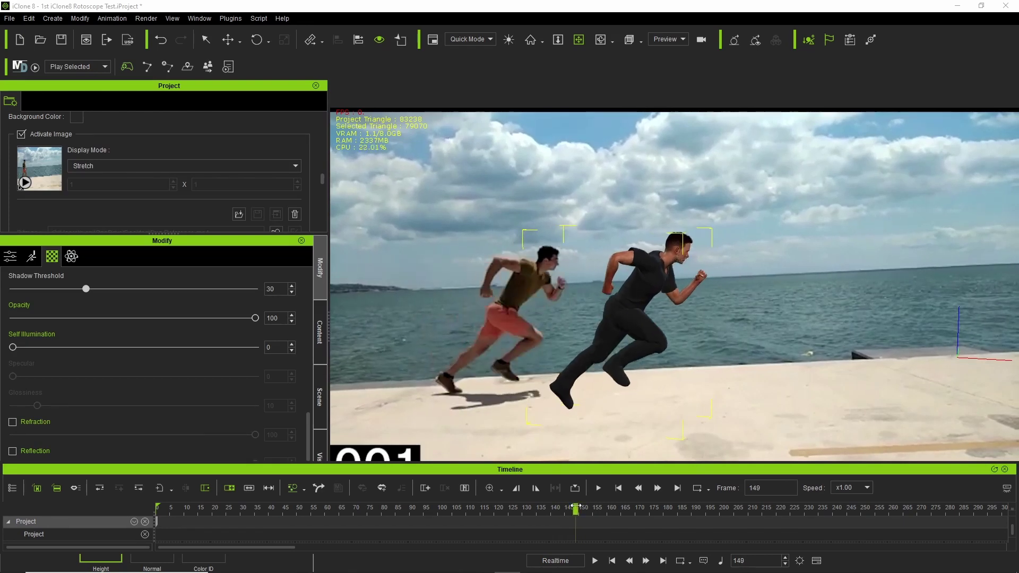
pyautogui.click(256, 42)
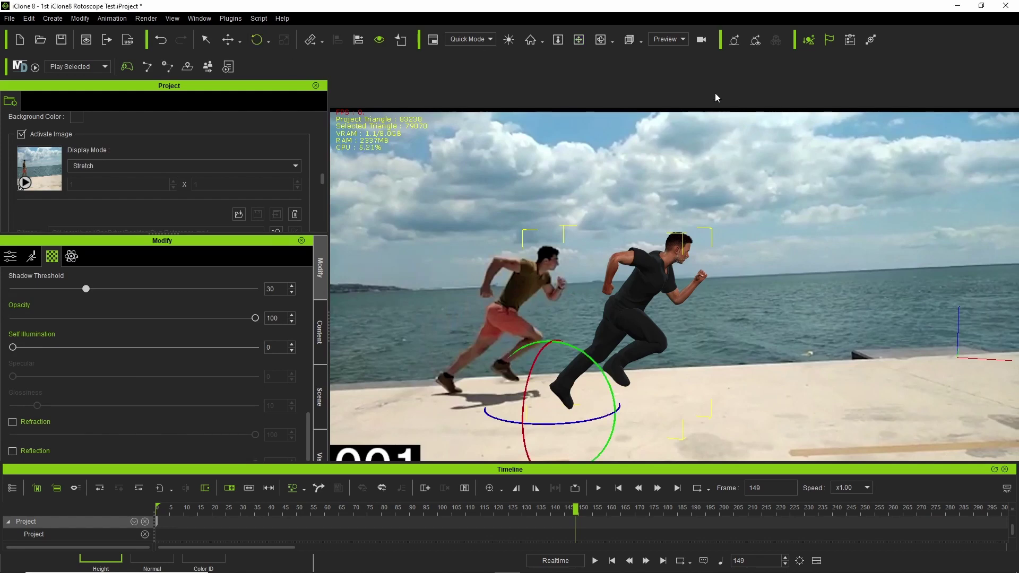
pyautogui.click(601, 41)
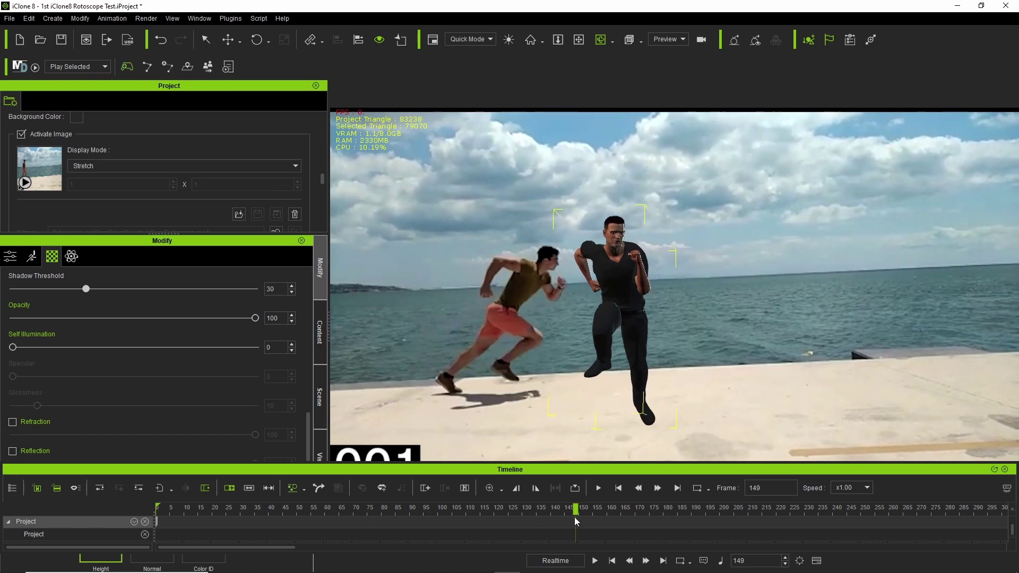
pyautogui.moveTo(561, 511); pyautogui.dragTo(66, 522)
pyautogui.moveTo(171, 521); pyautogui.dragTo(136, 522)
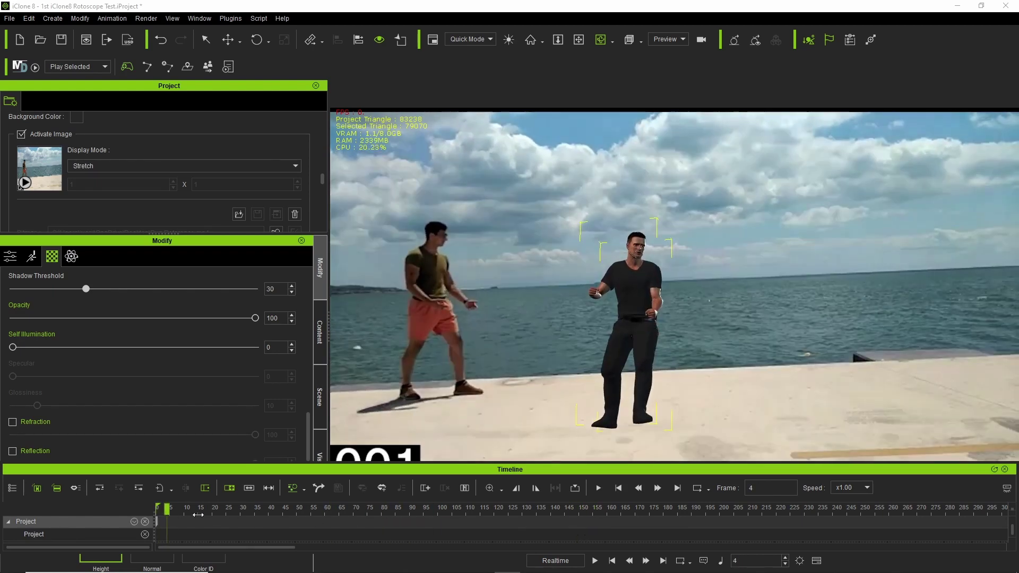
pyautogui.moveTo(198, 515); pyautogui.dragTo(572, 514)
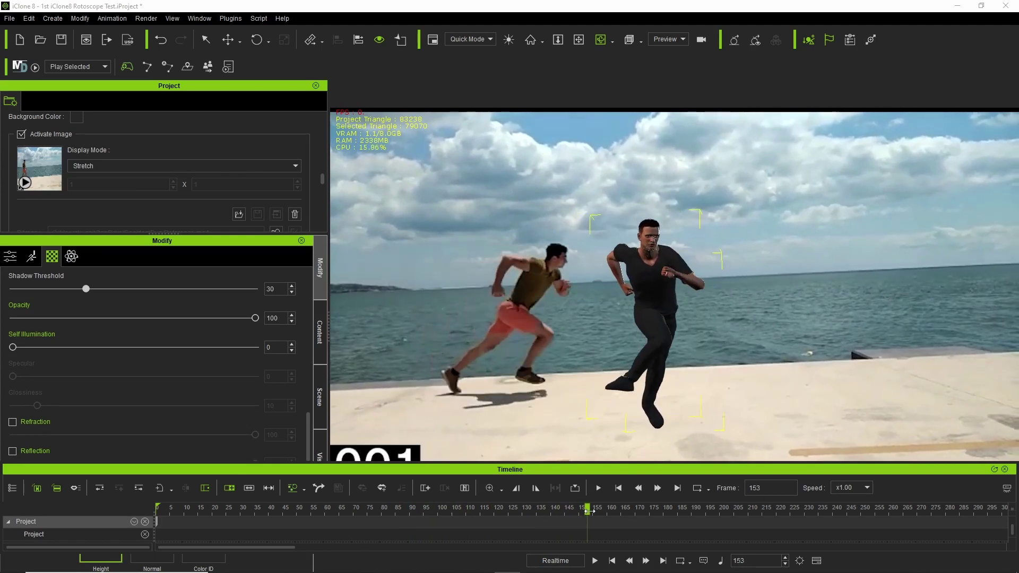
pyautogui.moveTo(588, 511); pyautogui.dragTo(591, 509)
pyautogui.moveTo(572, 509); pyautogui.dragTo(455, 547)
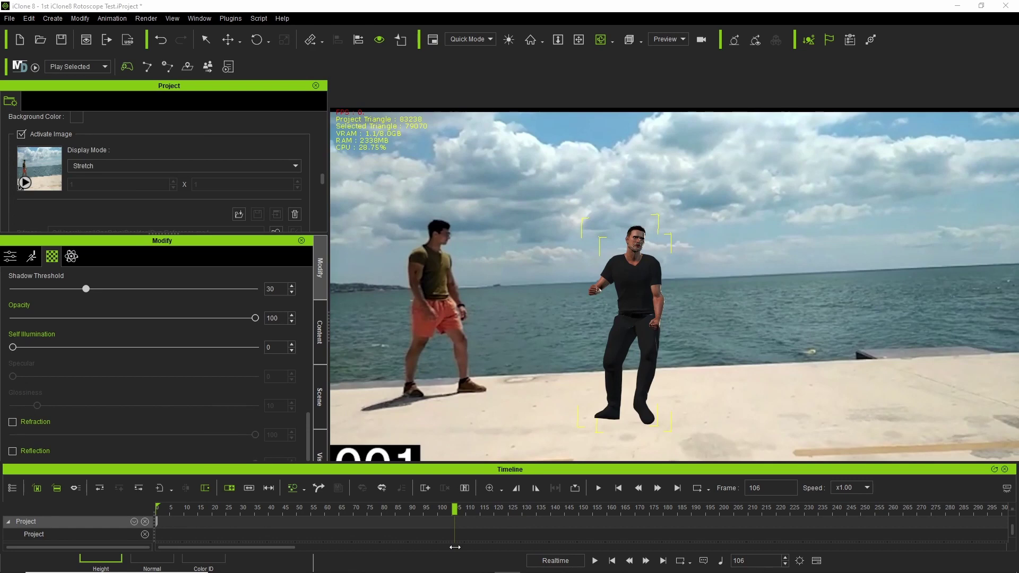
pyautogui.moveTo(455, 548); pyautogui.dragTo(143, 515)
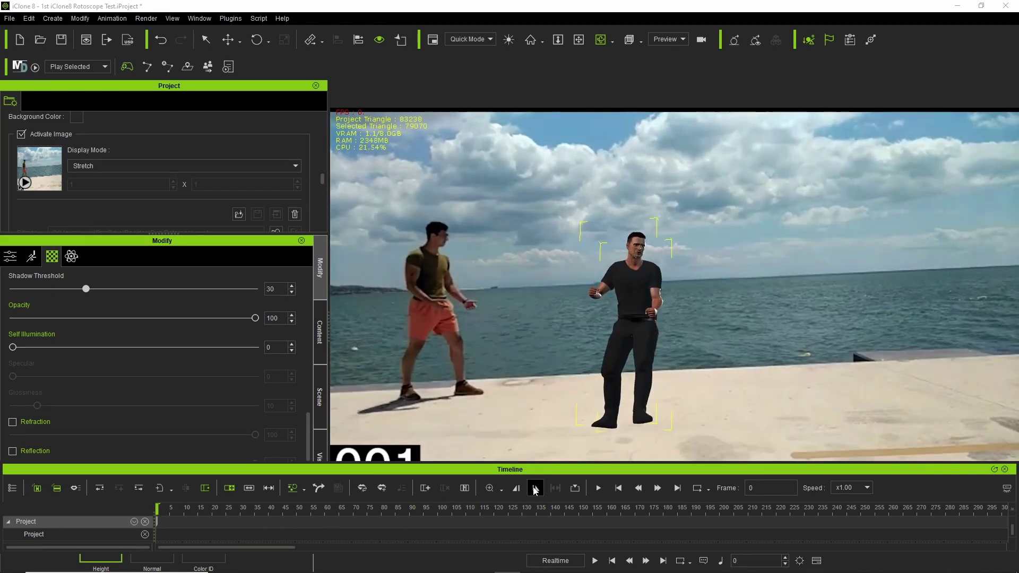
# Open the animation templates in the content library, enlarge the library, and close the timeline.
pyautogui.moveTo(547, 464); pyautogui.dragTo(547, 413)
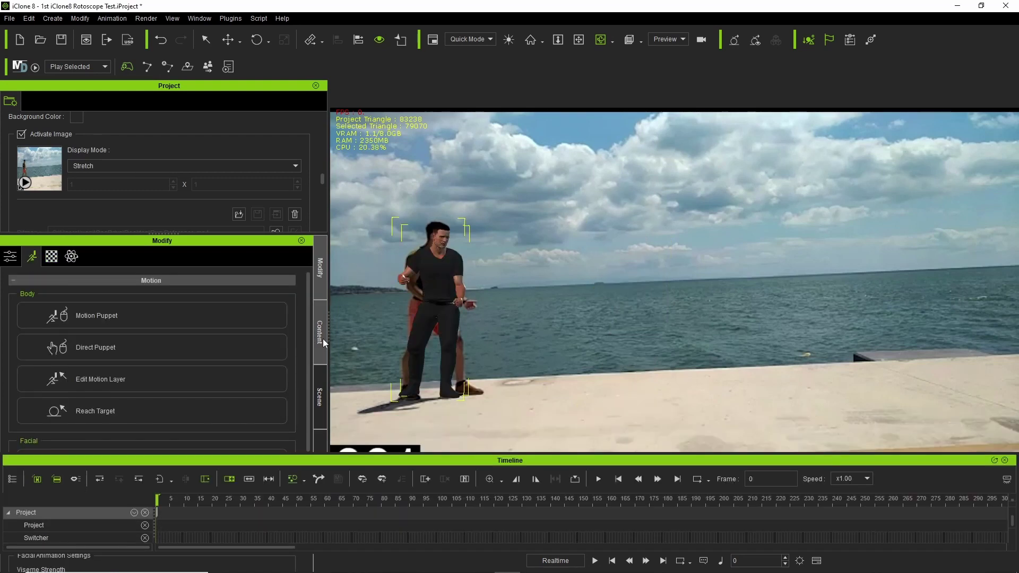
pyautogui.click(323, 338)
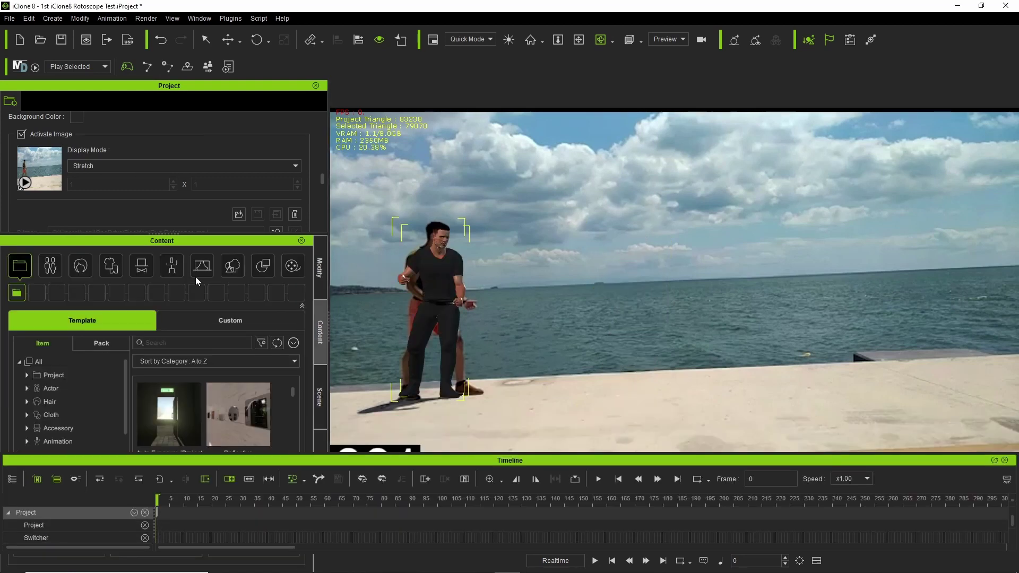
pyautogui.click(175, 267)
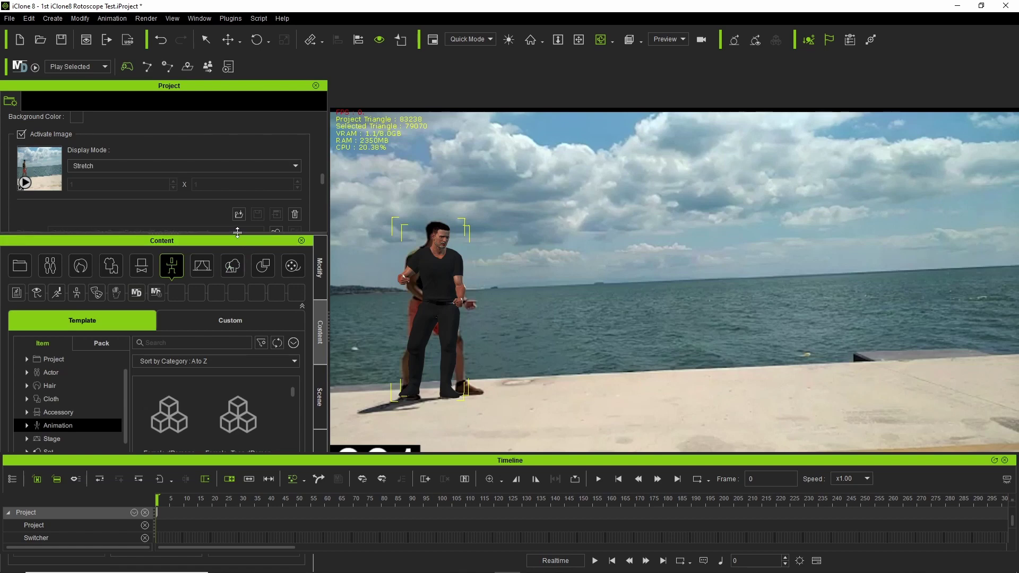
pyautogui.moveTo(244, 236); pyautogui.dragTo(248, 116)
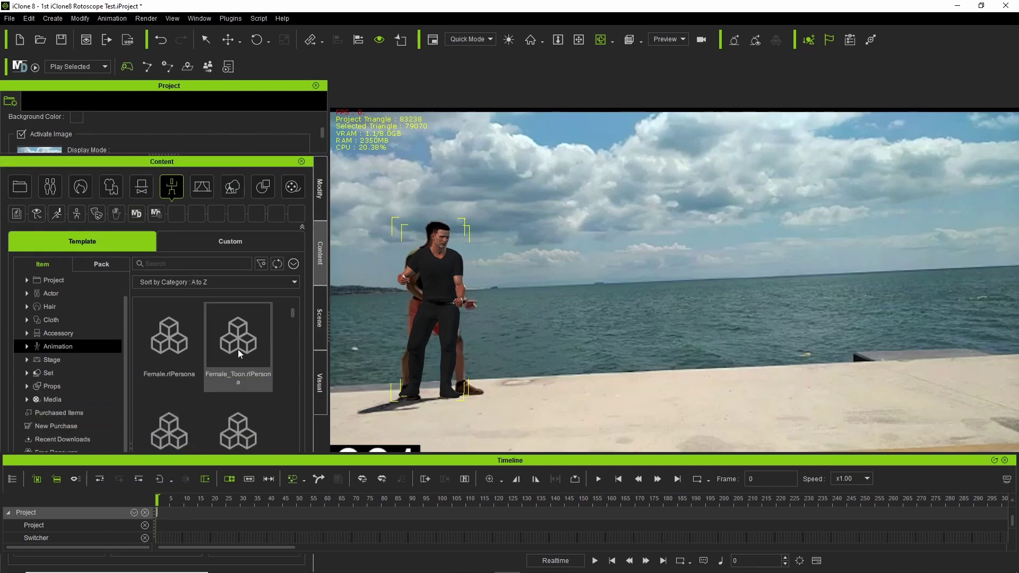
pyautogui.scroll(-2, 294, 316)
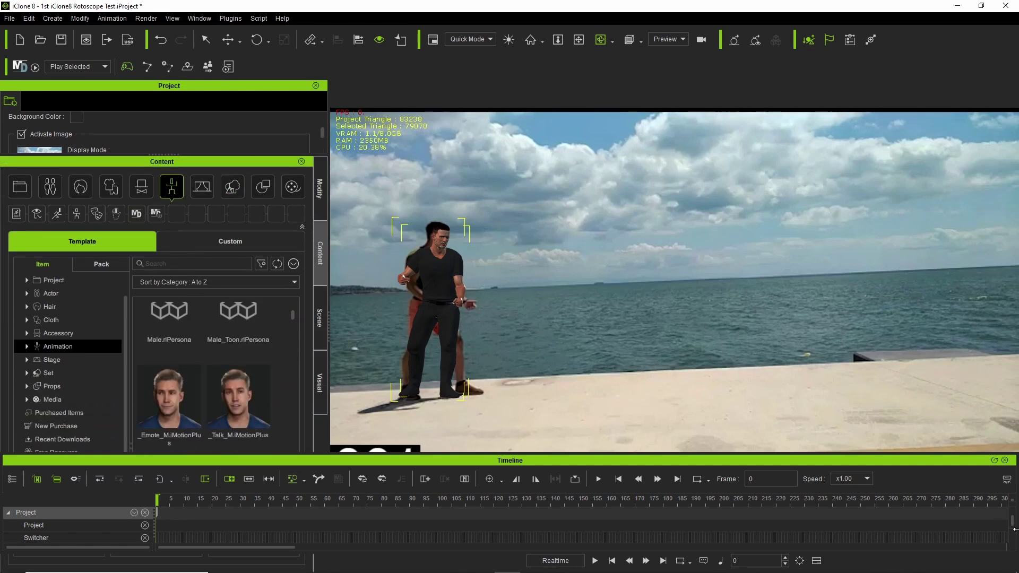
pyautogui.click(1005, 461)
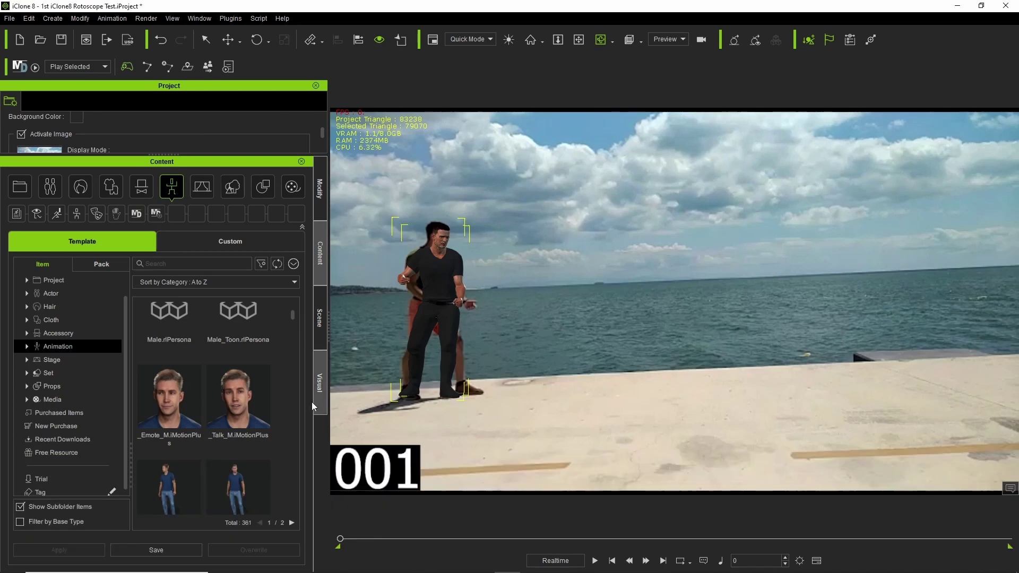
# Apply the _Default.iMotionPlus template to the character at frame 0.
pyautogui.moveTo(291, 313); pyautogui.dragTo(436, 288)
pyautogui.click(165, 397)
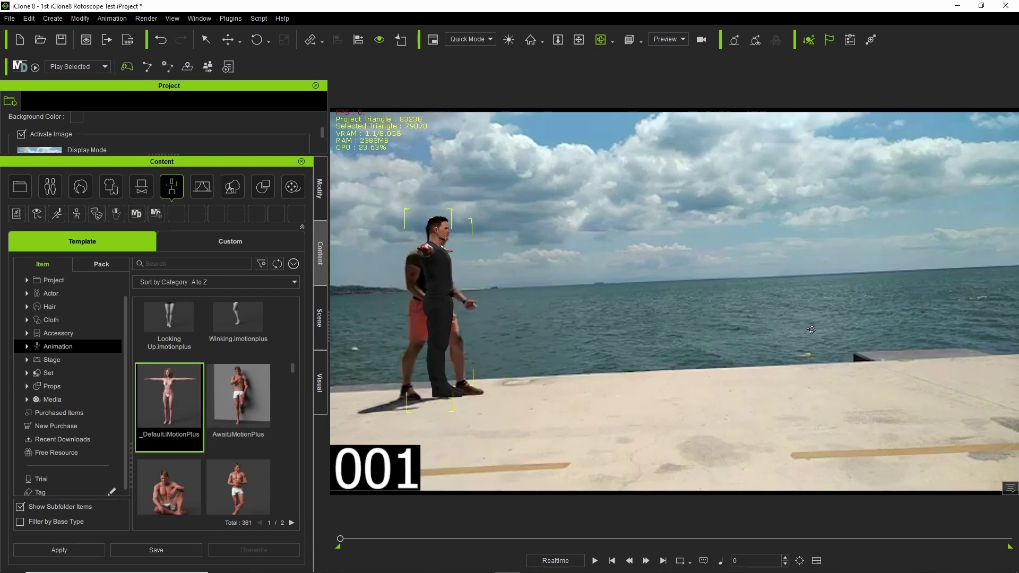
pyautogui.press('Home')
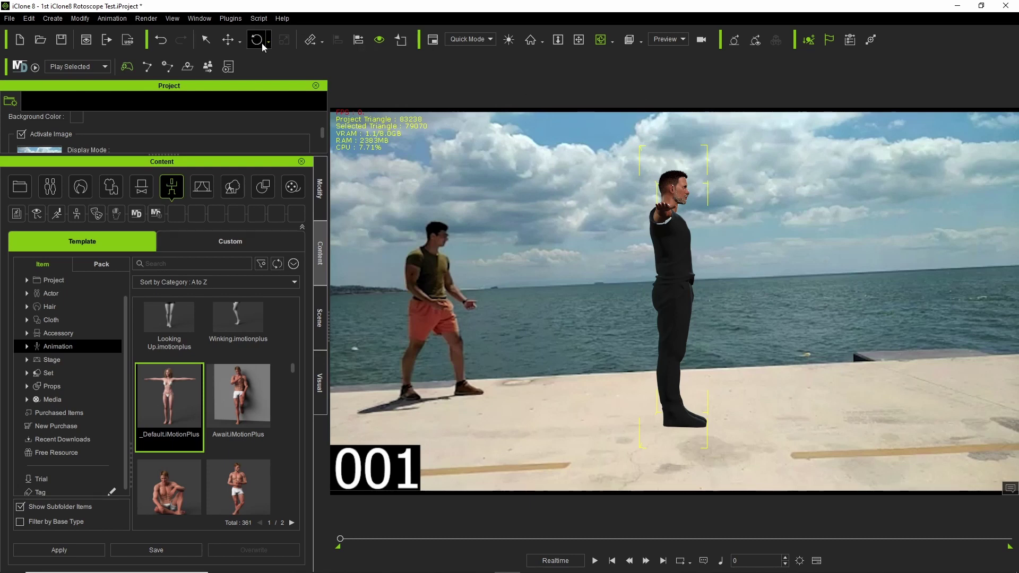
# Move the character along the pier so it stands over the filmed runner at frame 0.
pyautogui.click(228, 39)
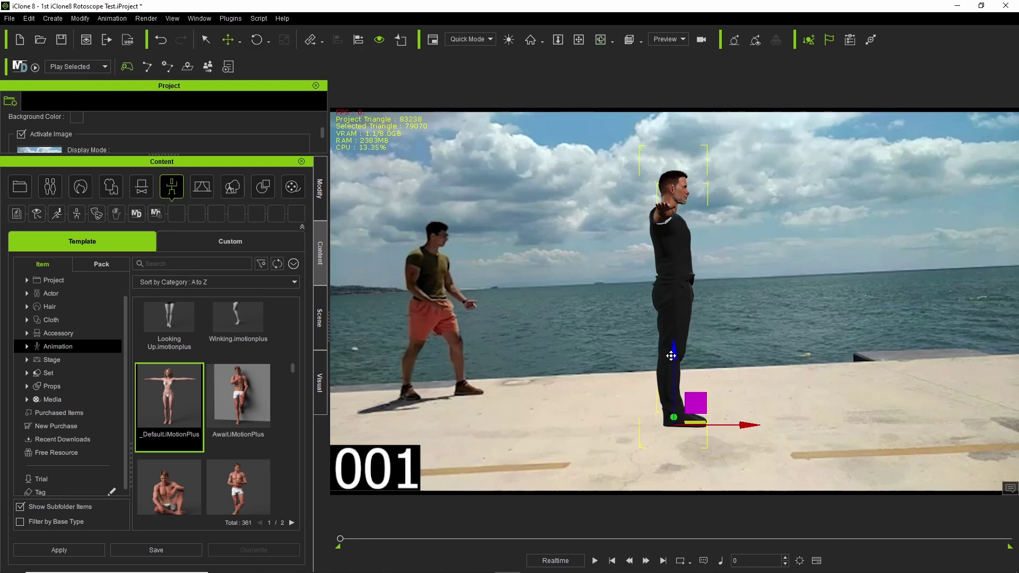
pyautogui.moveTo(692, 402); pyautogui.dragTo(448, 410)
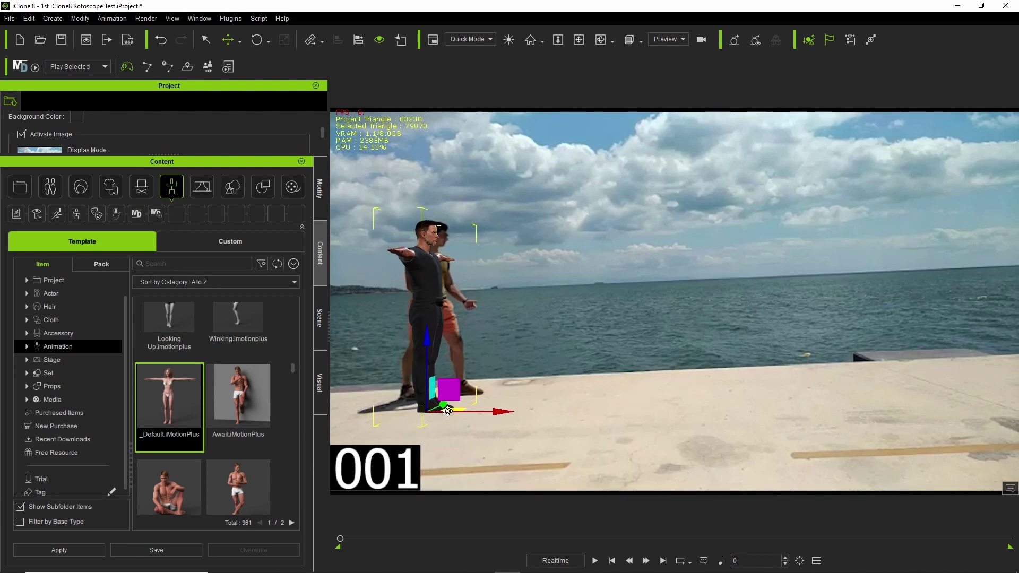
pyautogui.moveTo(447, 410); pyautogui.dragTo(449, 410)
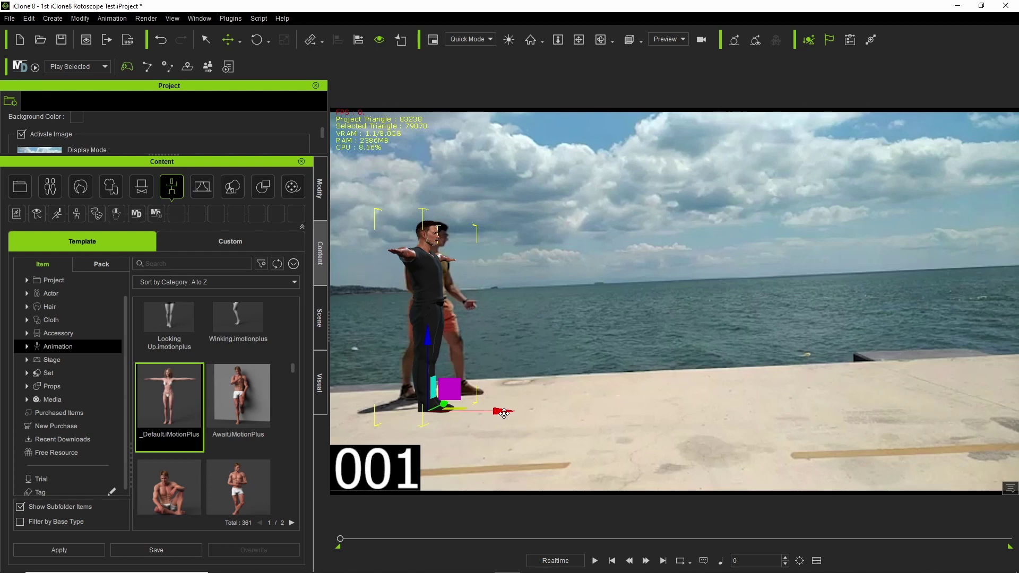
pyautogui.moveTo(502, 413); pyautogui.dragTo(504, 412)
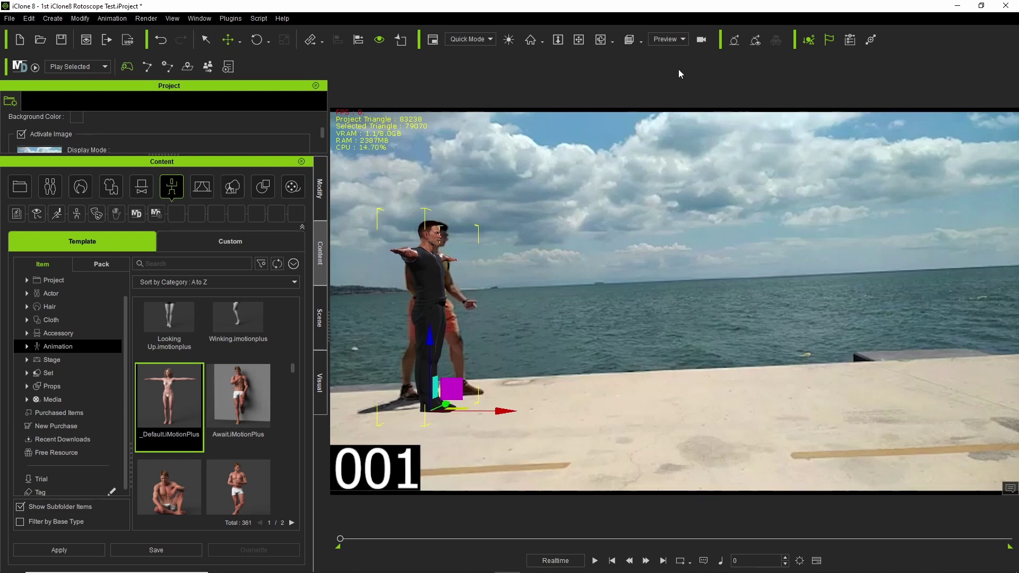
# Orbit and pan the camera to a side view with the character overlapping the filmed runner.
pyautogui.click(604, 41)
pyautogui.moveTo(662, 251); pyautogui.dragTo(750, 297)
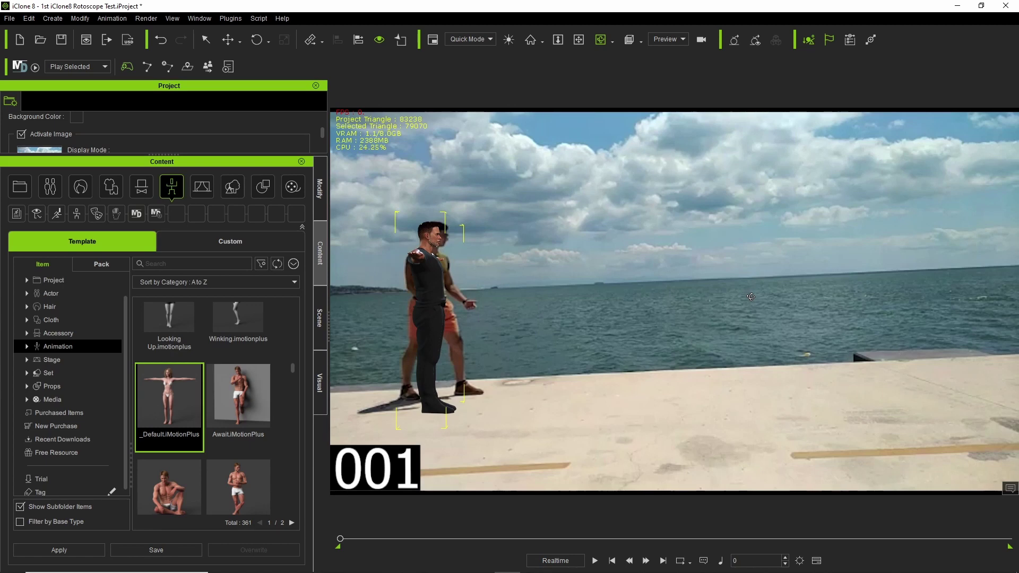
pyautogui.click(579, 39)
pyautogui.moveTo(432, 376); pyautogui.dragTo(437, 376)
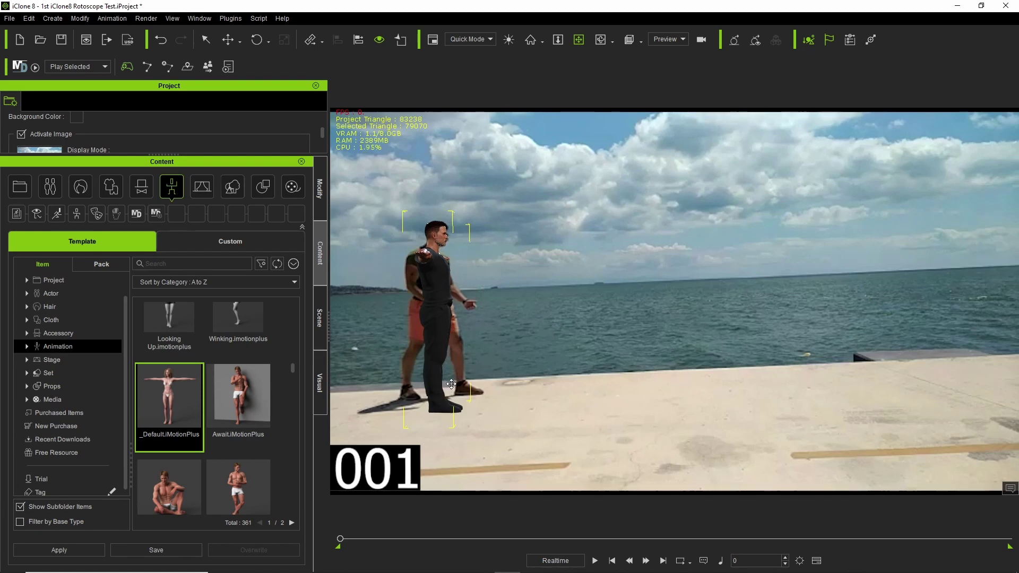
pyautogui.moveTo(451, 383); pyautogui.dragTo(447, 383)
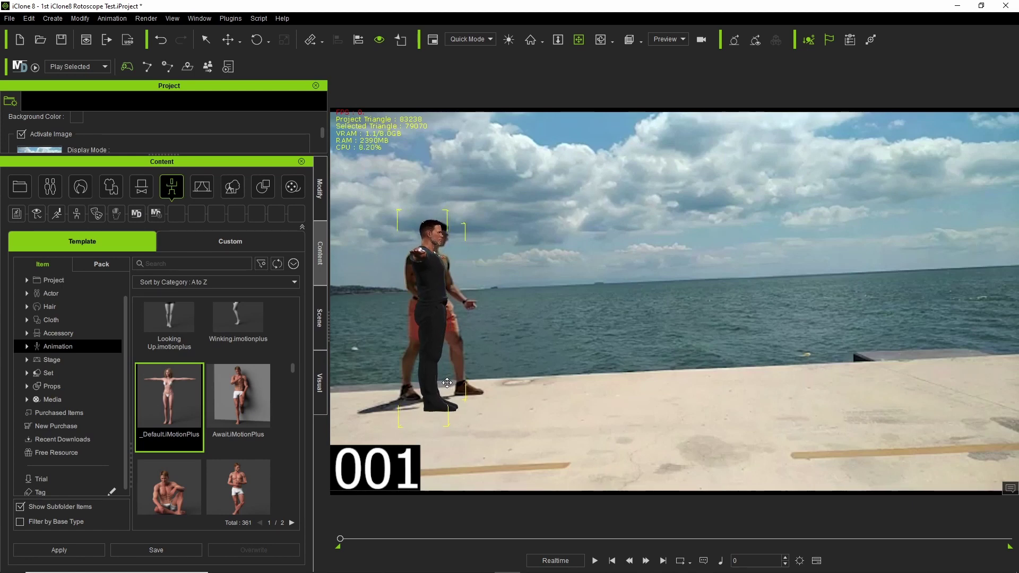